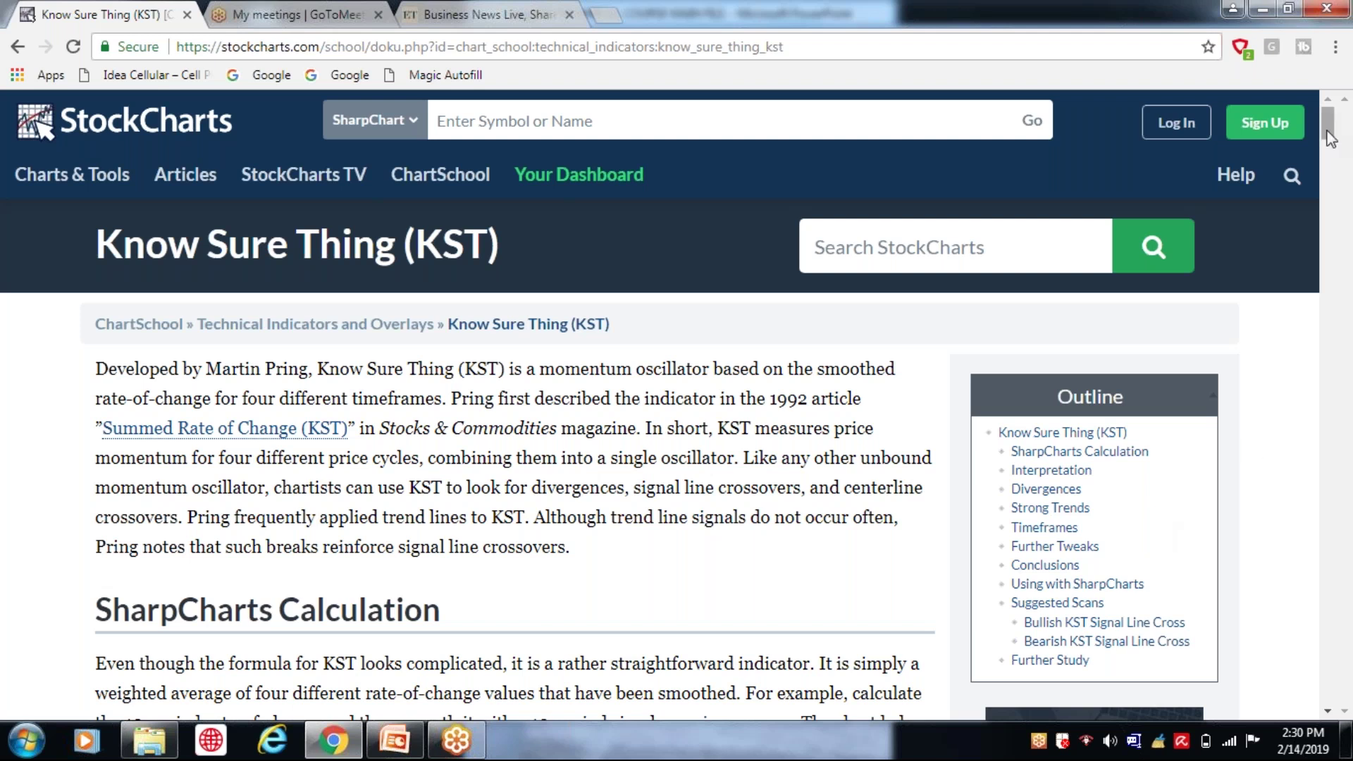
Step: Find the KST formula box in the Know Sure Thing article and mark it with the pen
left_click_drag(1329, 139, 1330, 220)
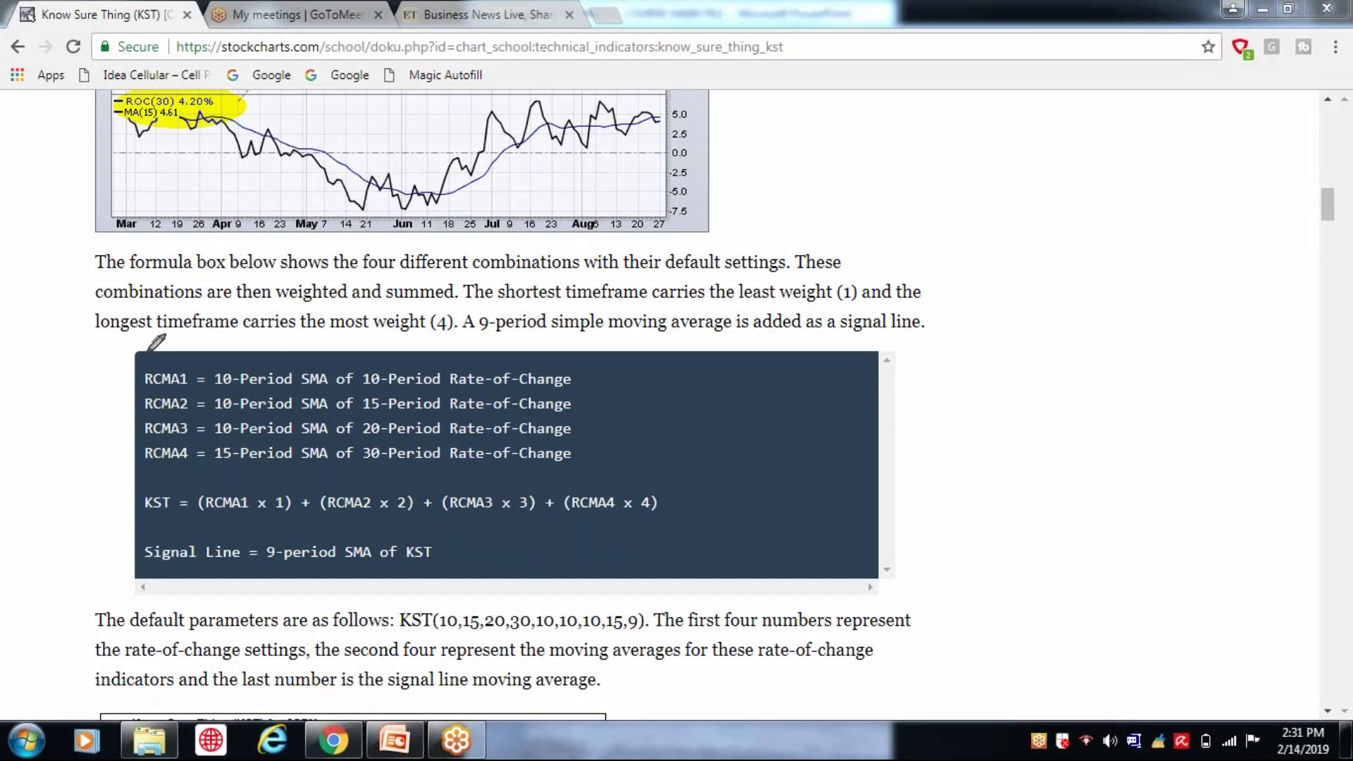
mouse_move(149, 348)
left_mouse_down()
mouse_move(271, 298)
mouse_move(574, 293)
mouse_move(675, 355)
mouse_move(694, 499)
mouse_move(687, 518)
mouse_move(451, 638)
mouse_move(380, 637)
mouse_move(185, 537)
mouse_move(88, 352)
mouse_move(148, 341)
left_mouse_up()
Step: Switch to The Economic Times page and open the Technical Charts page of its Markets section
left_click(505, 17)
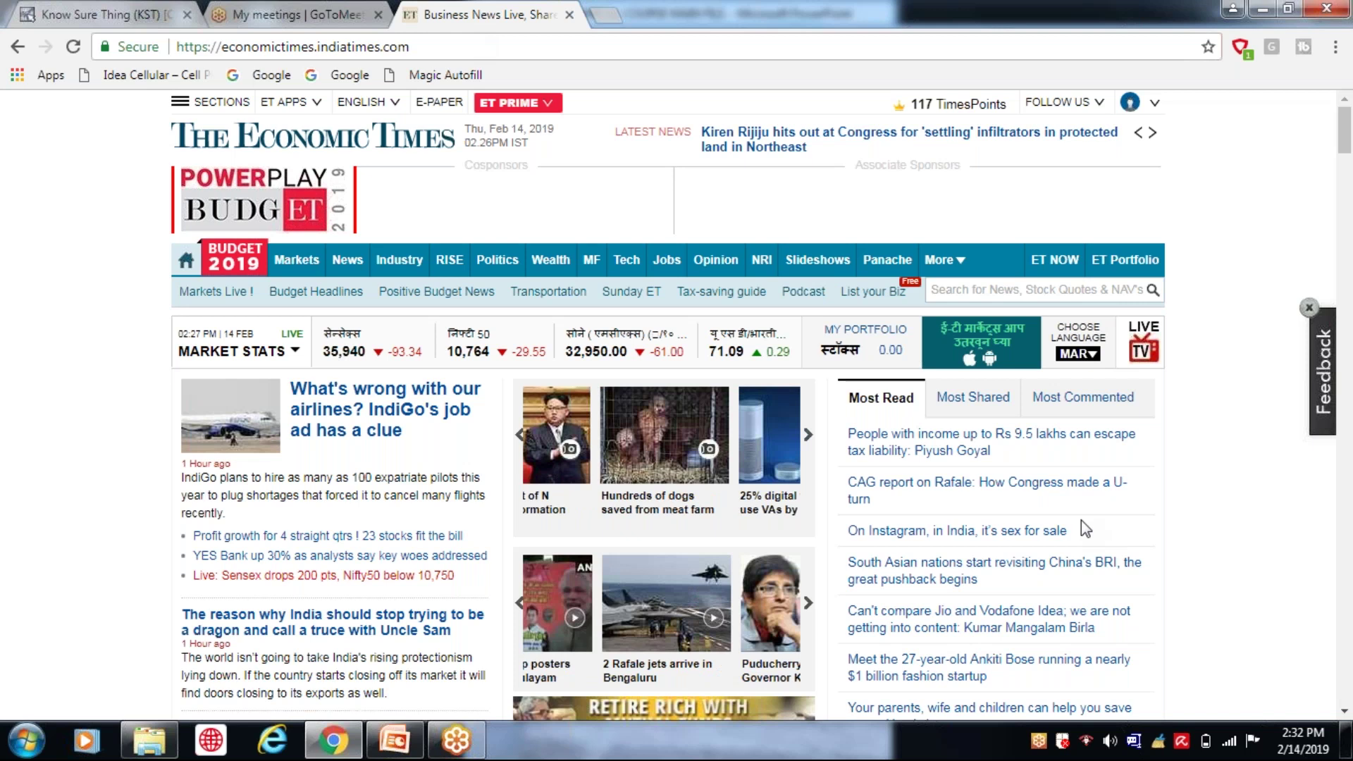
left_click(320, 260)
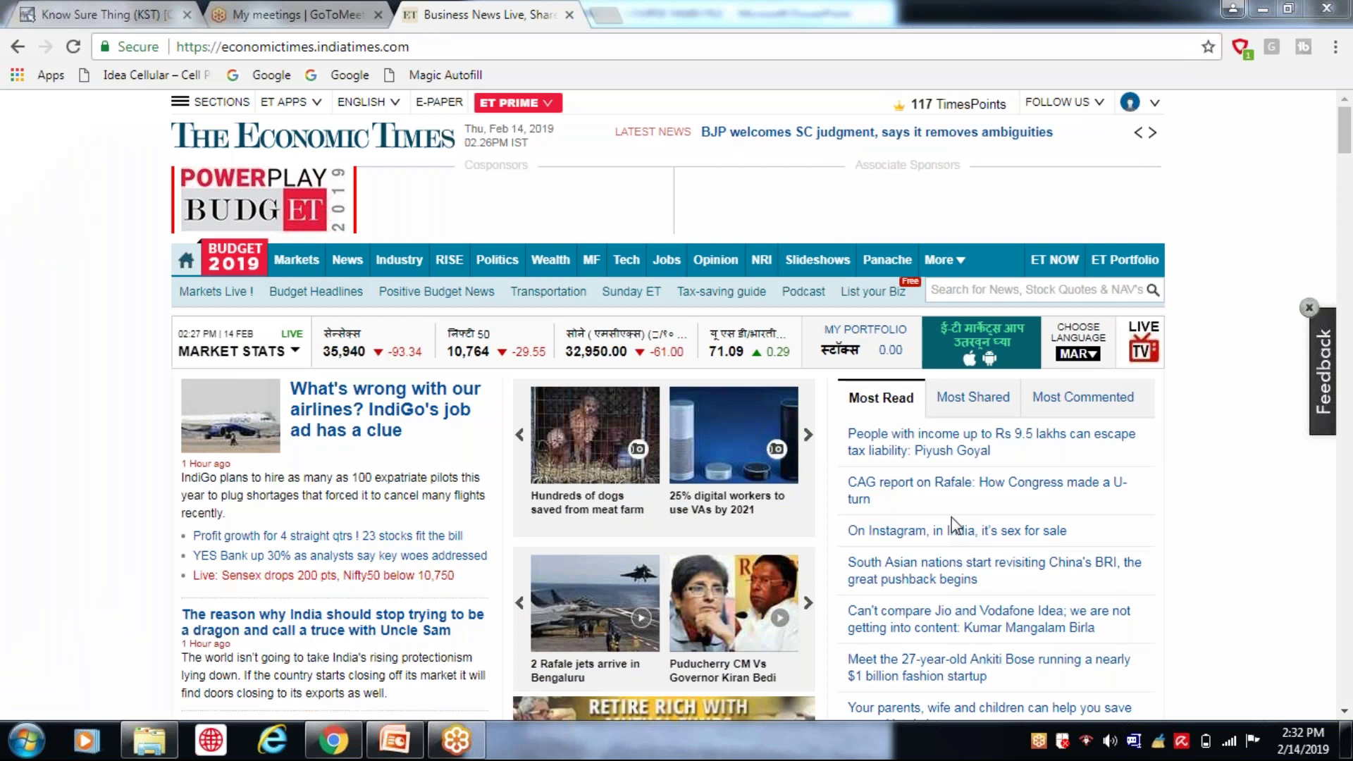
mouse_move(308, 265)
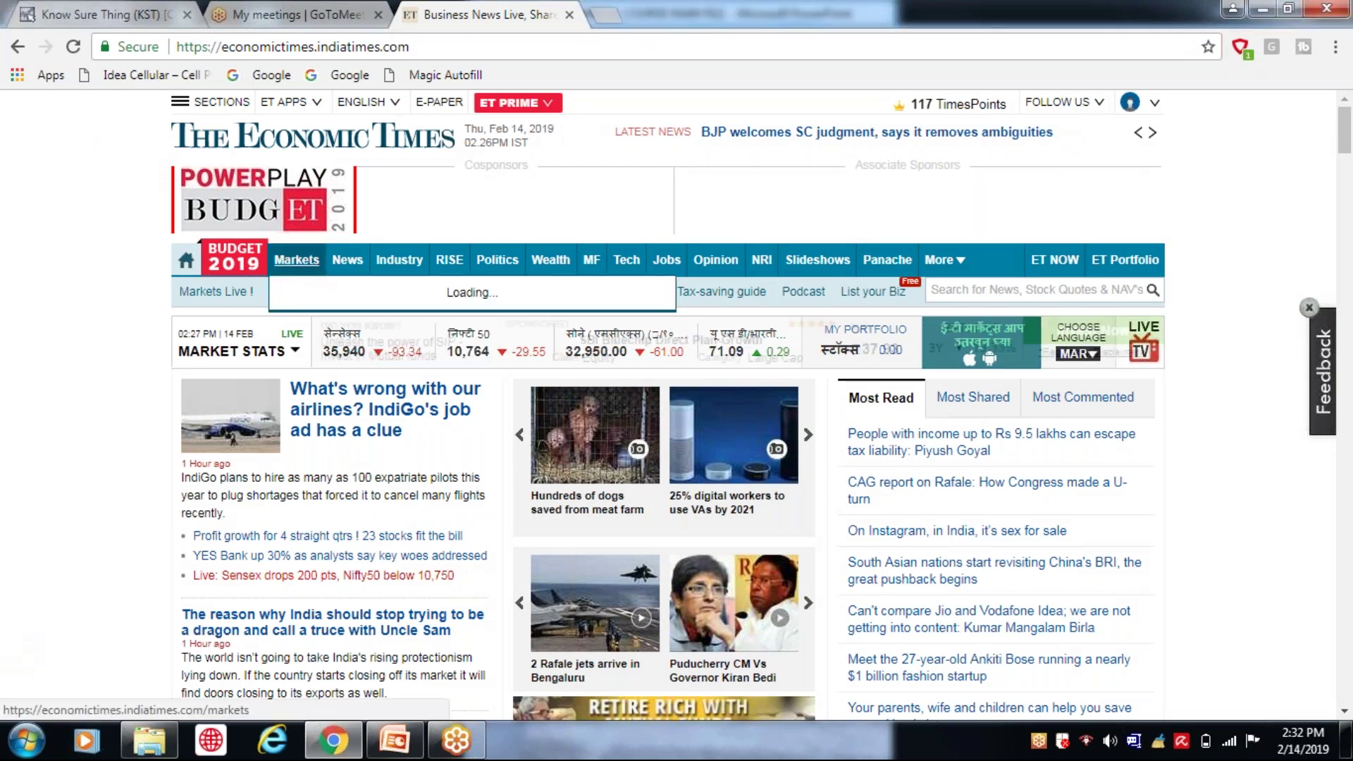
left_click(309, 264)
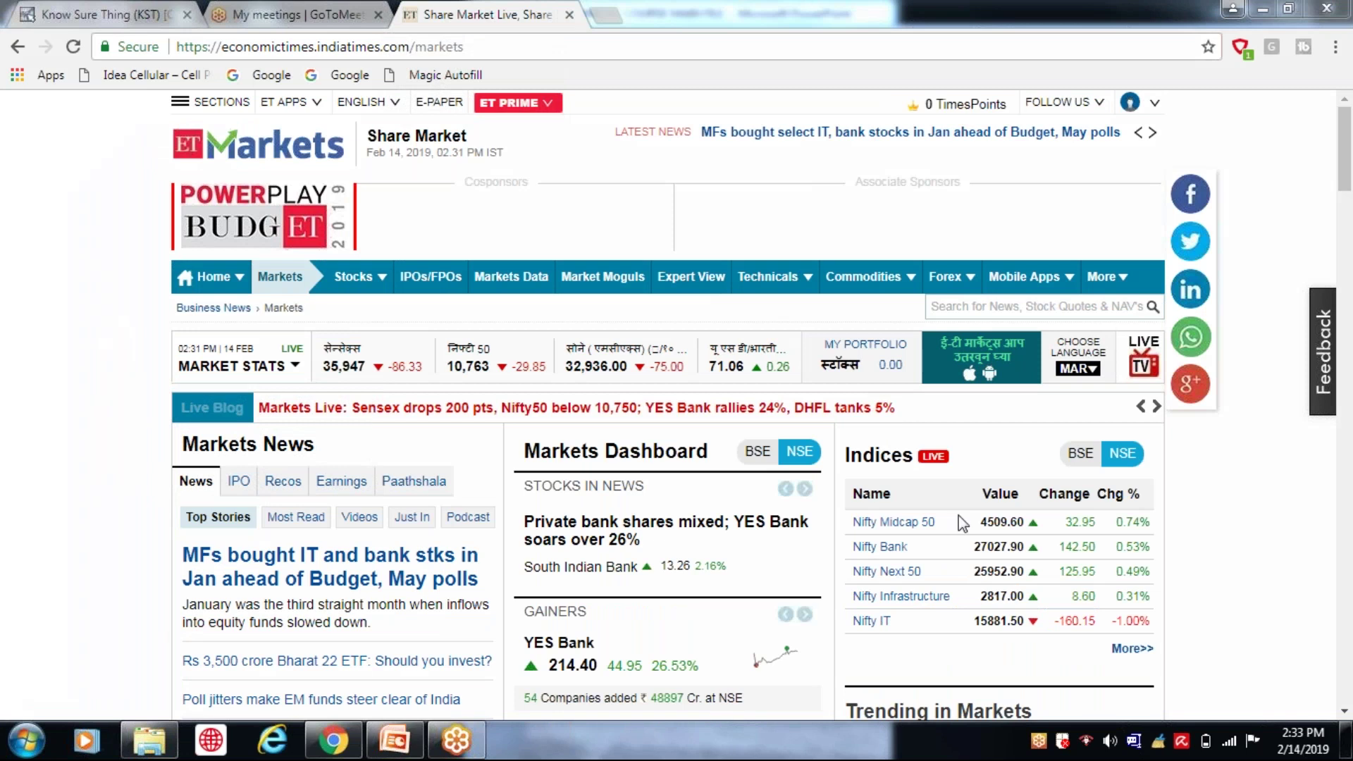
mouse_move(796, 282)
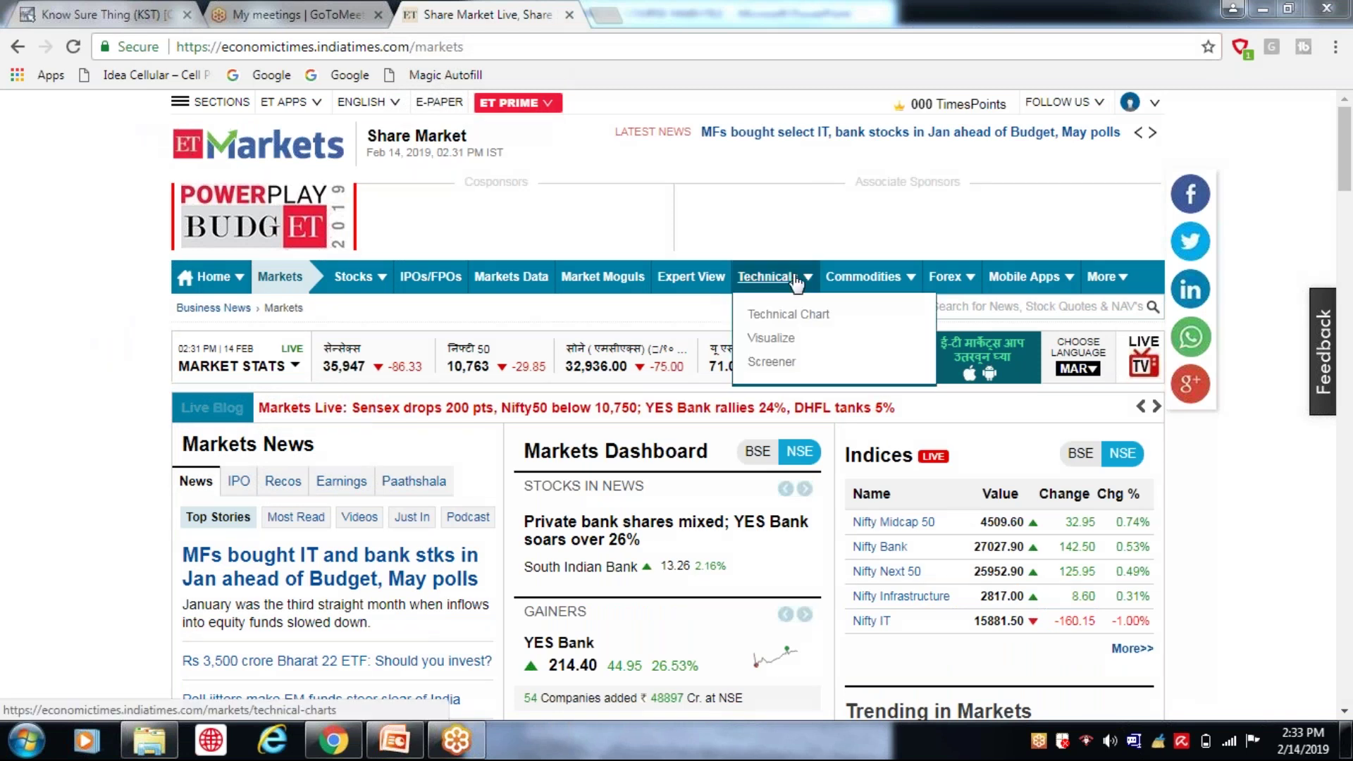
left_click(795, 279)
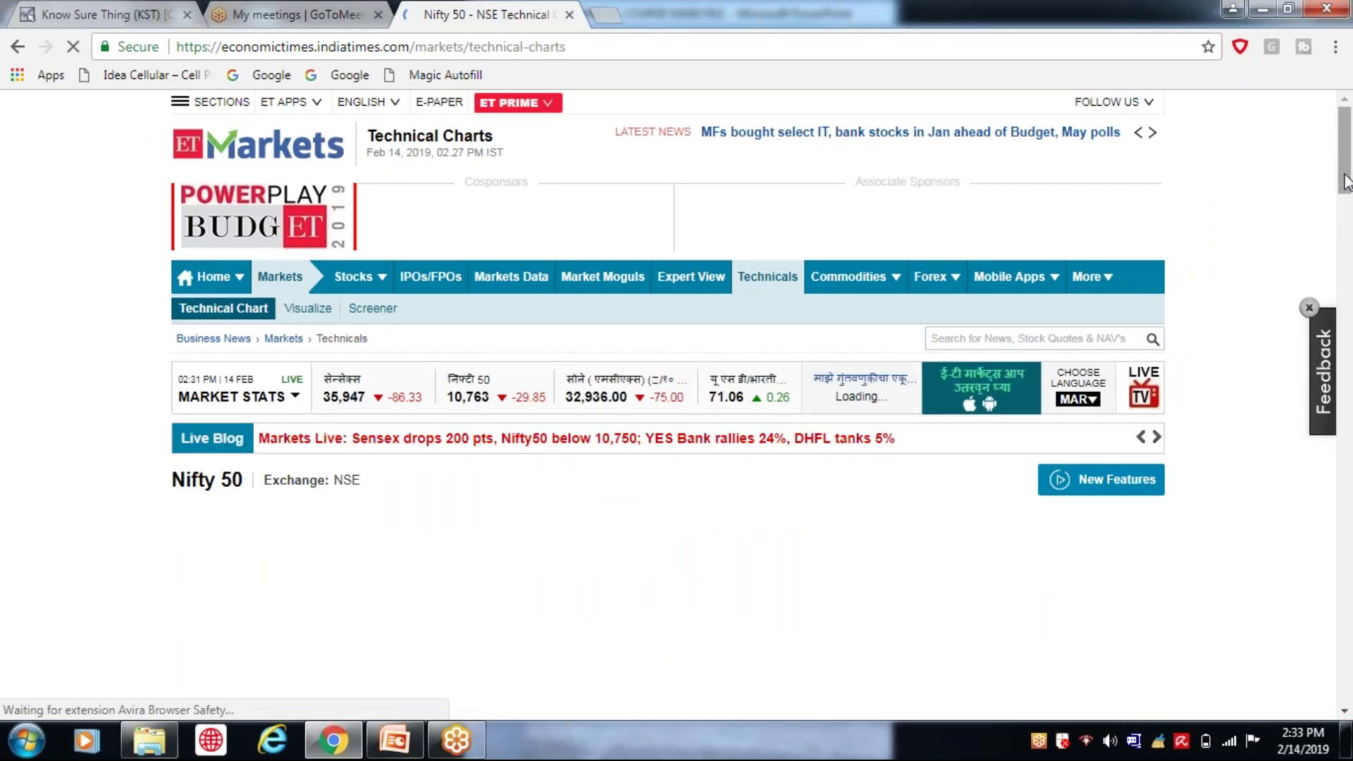
Step: Start a new, clean layout for the technical chart
left_click_drag(1346, 182, 1346, 189)
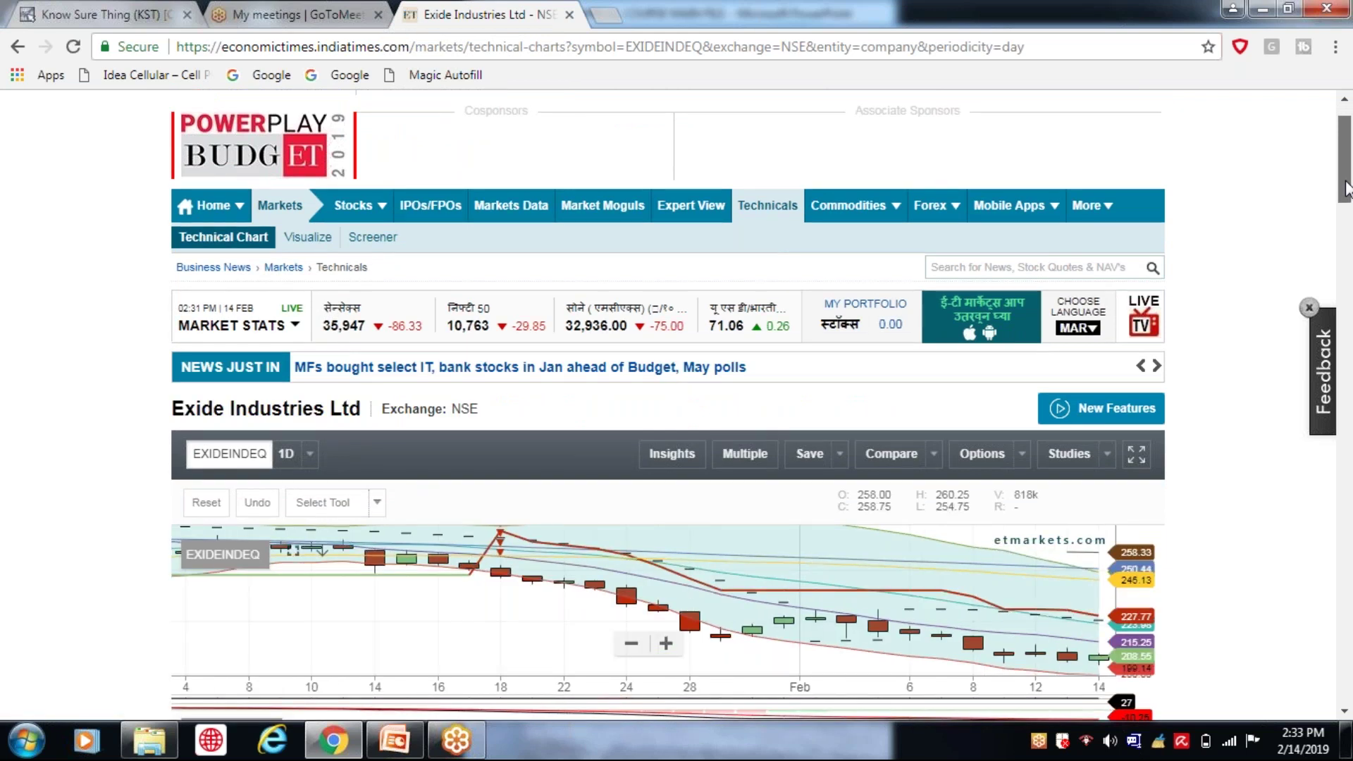
left_click_drag(1346, 189, 1346, 213)
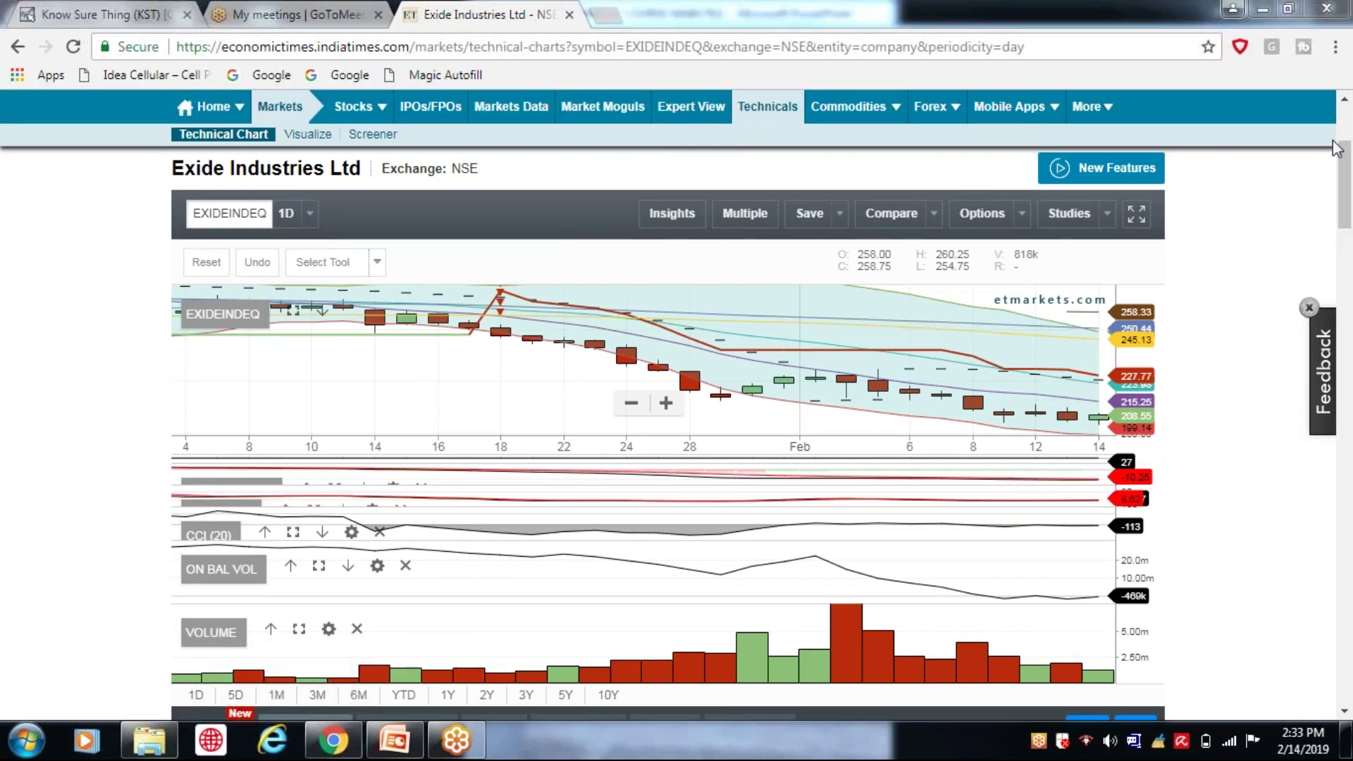
left_click_drag(1346, 175, 1346, 184)
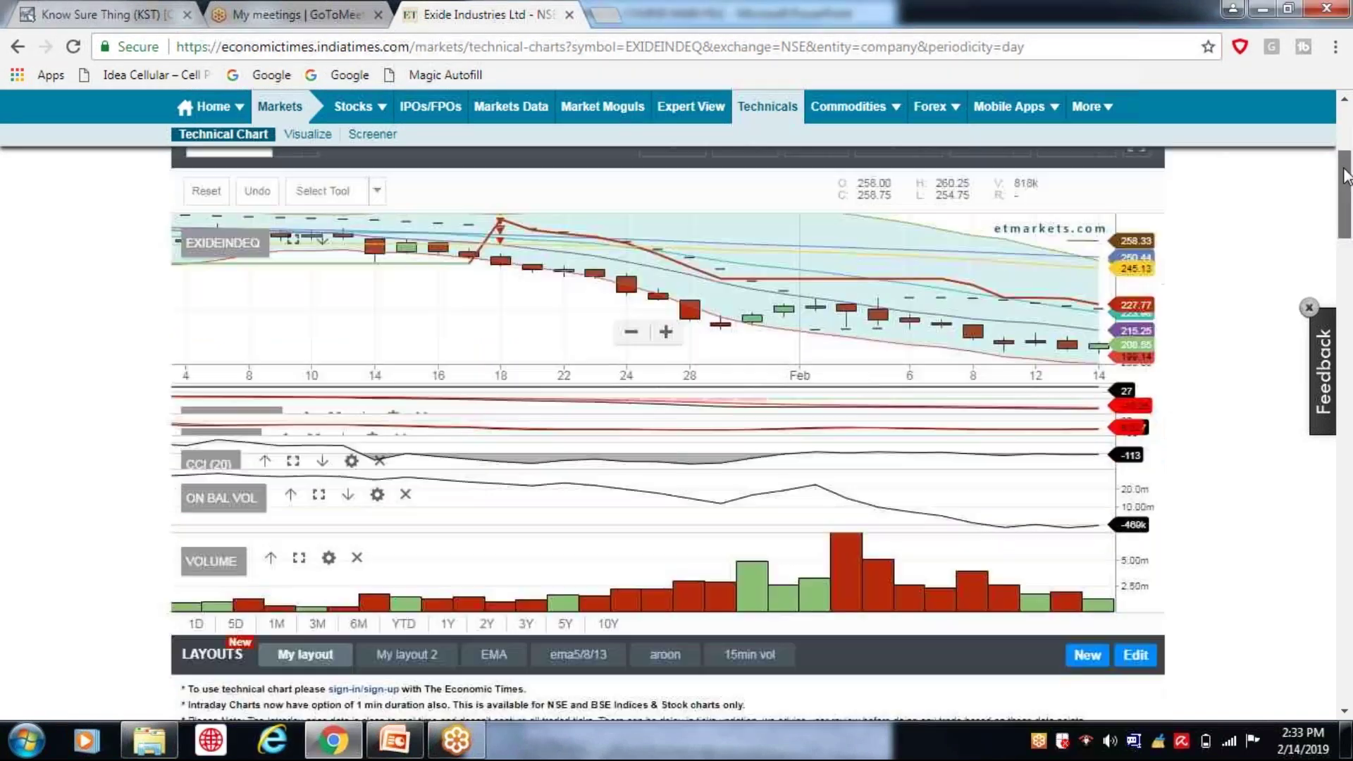
left_click(1091, 658)
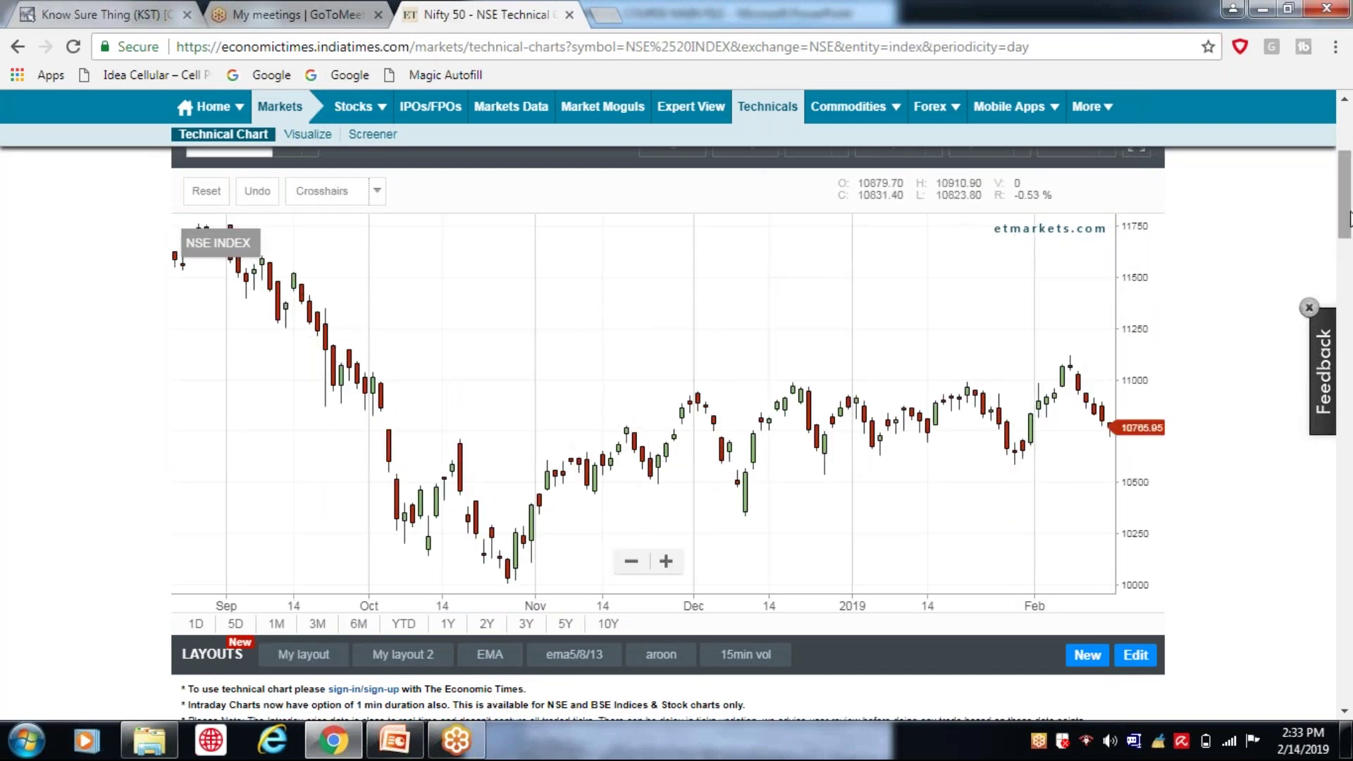
Step: Load the NSE chart of HDFC Bank Ltd. (HDFCBANKEQ) by searching for HDF
scroll(1347, 209, "up", 1)
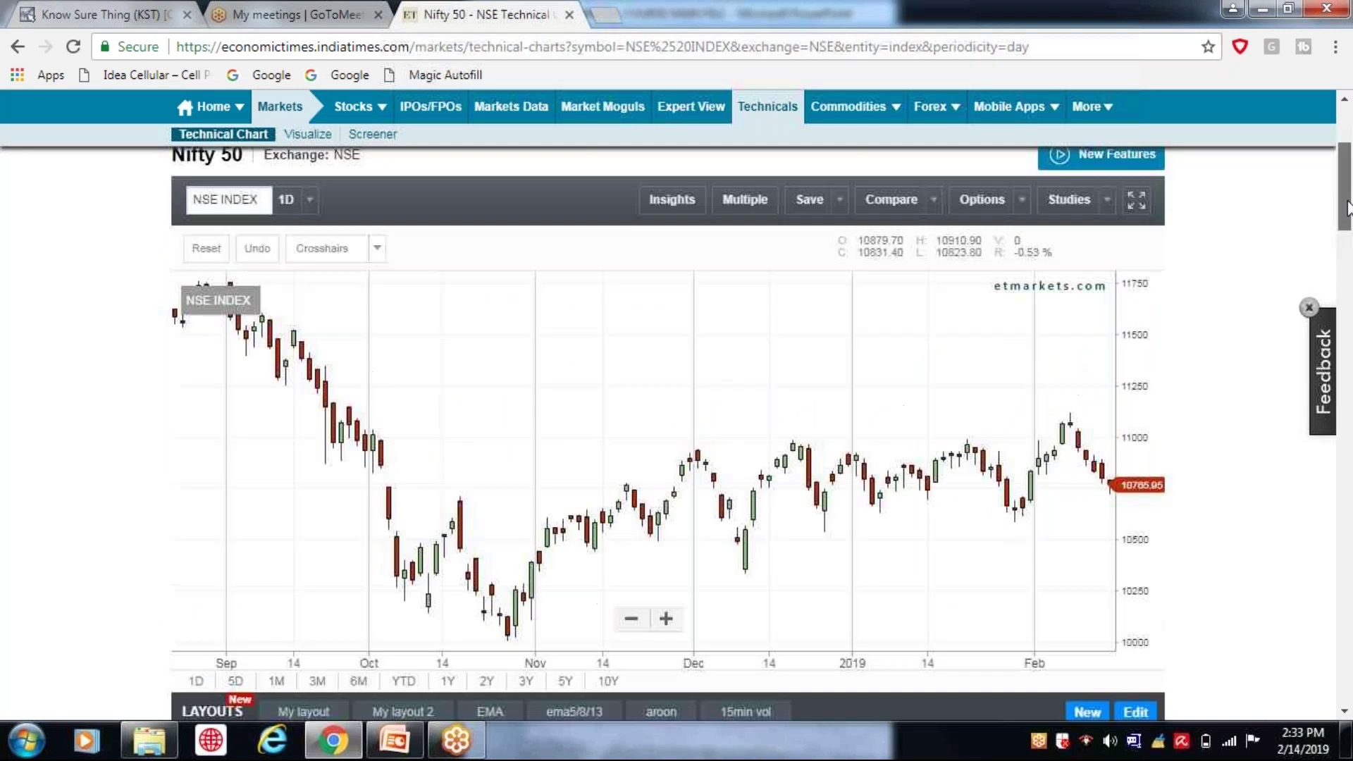
left_click(261, 227)
type("HDF")
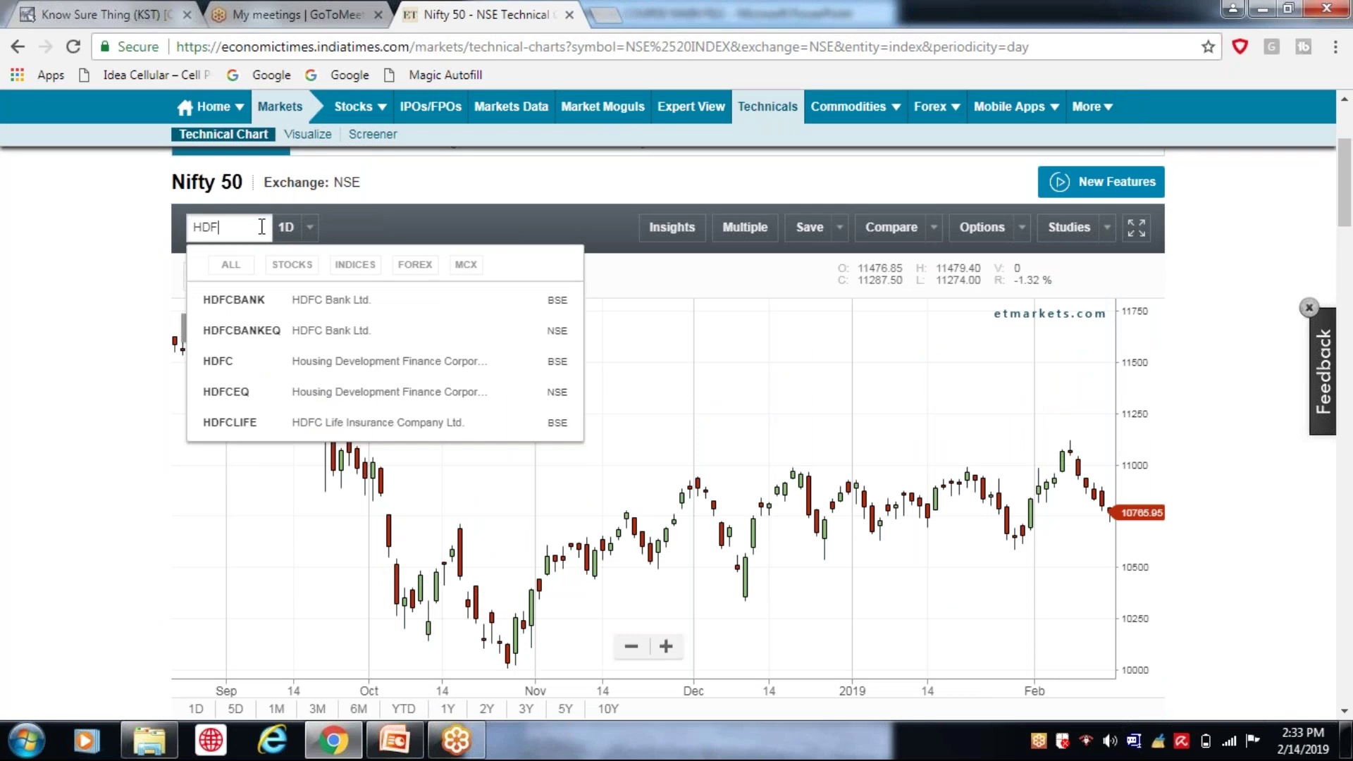
left_click(303, 330)
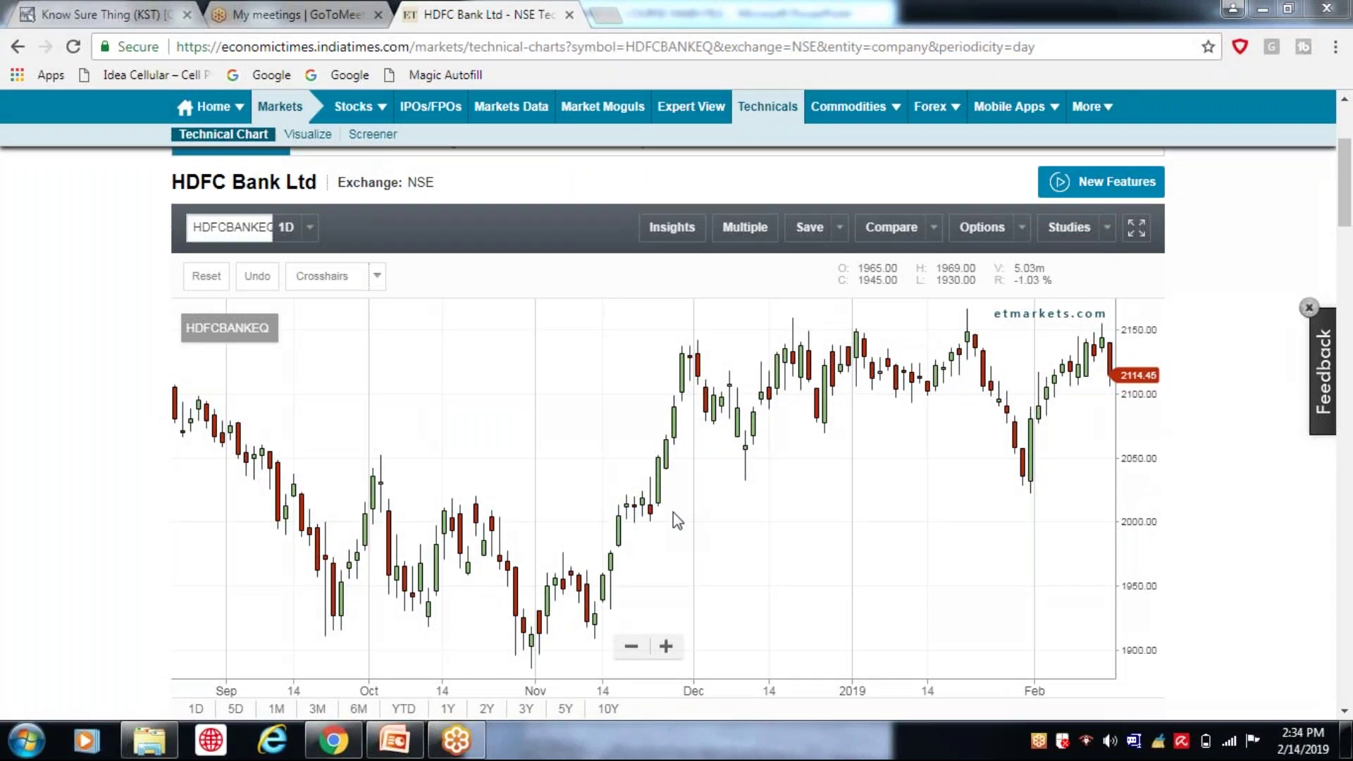
Step: Add the Pring's Know Sure Thing study to the HDFC Bank chart with its default periods and colours
left_click(1110, 234)
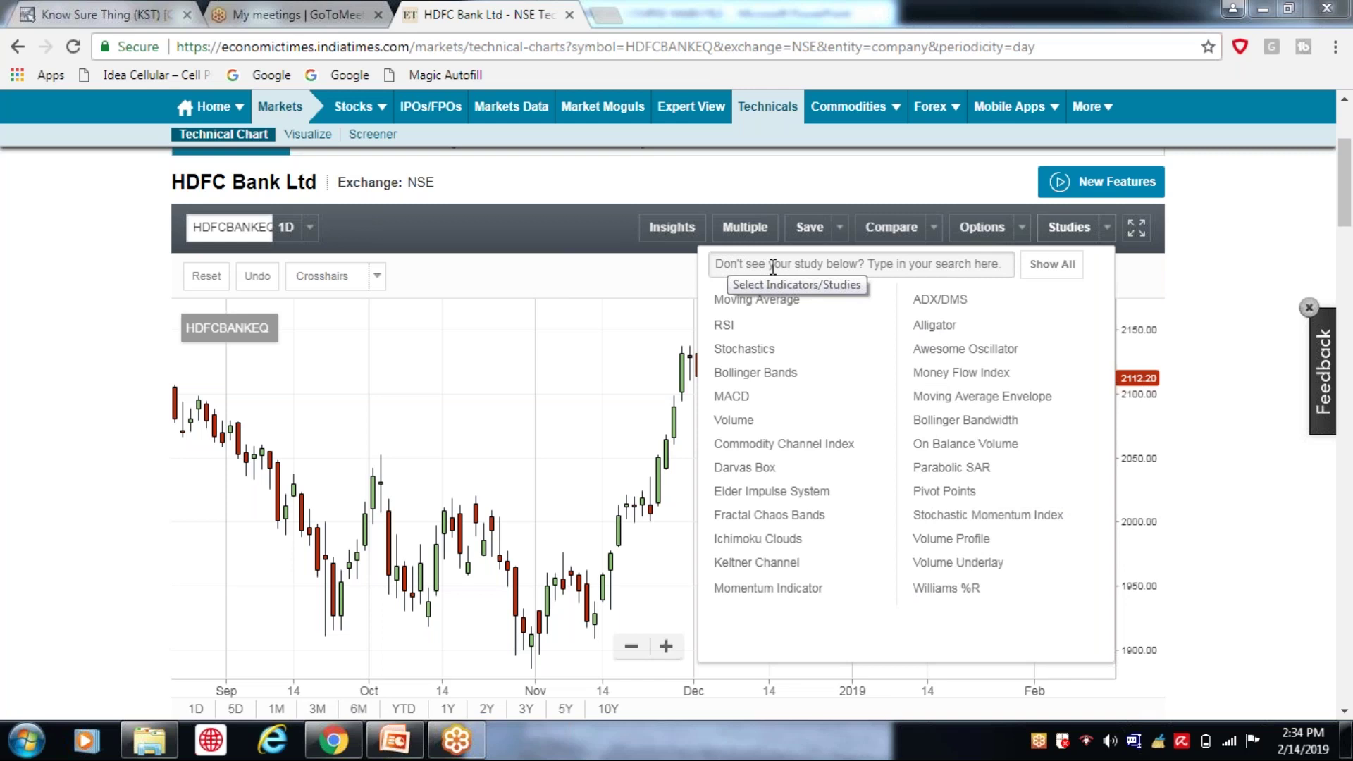
type("prin")
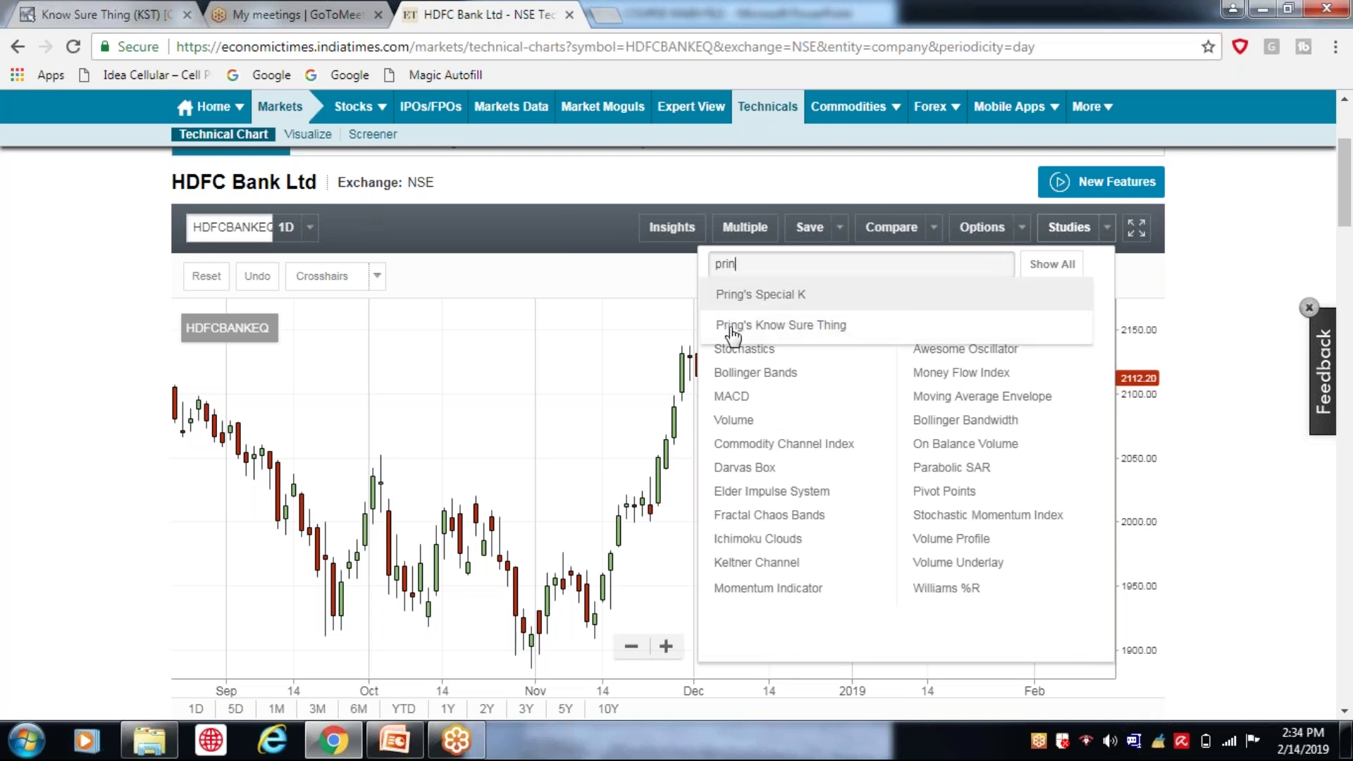
left_click(782, 327)
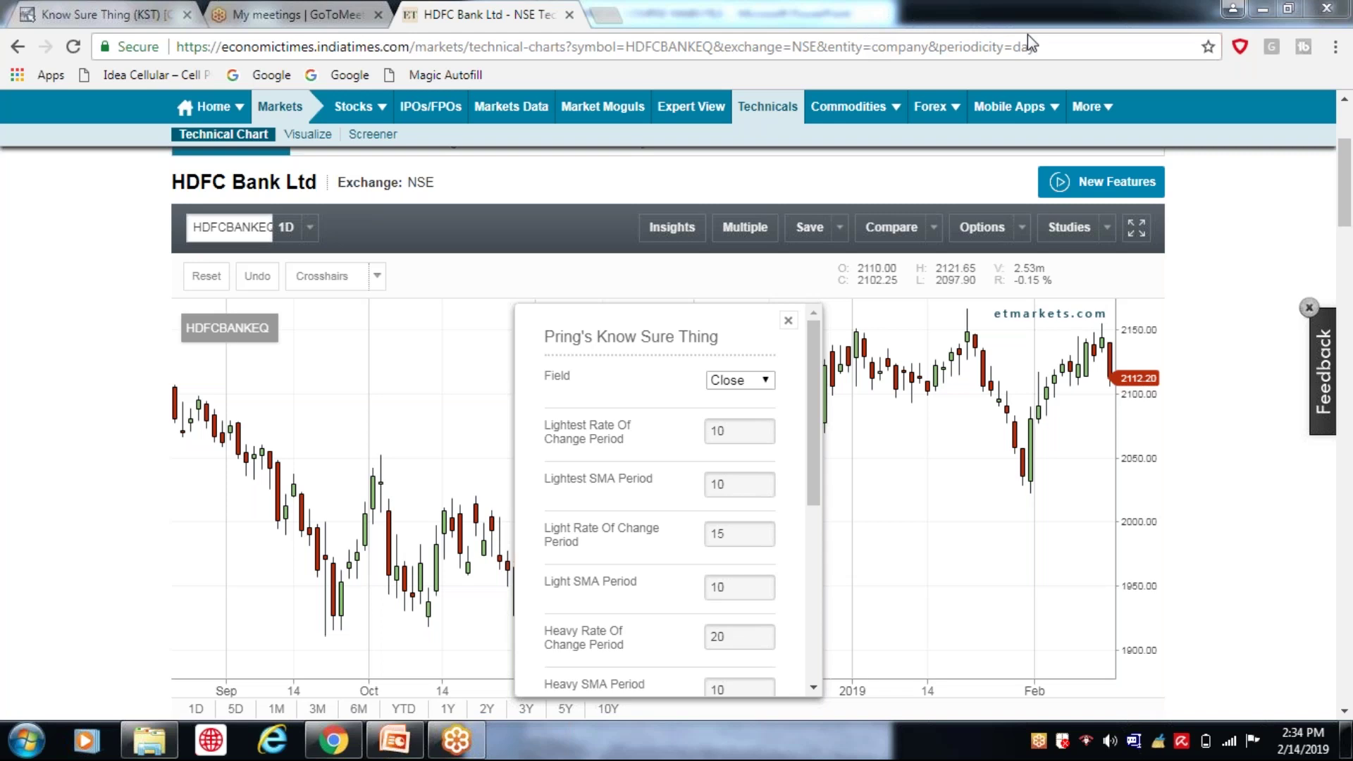
left_click_drag(815, 352, 813, 526)
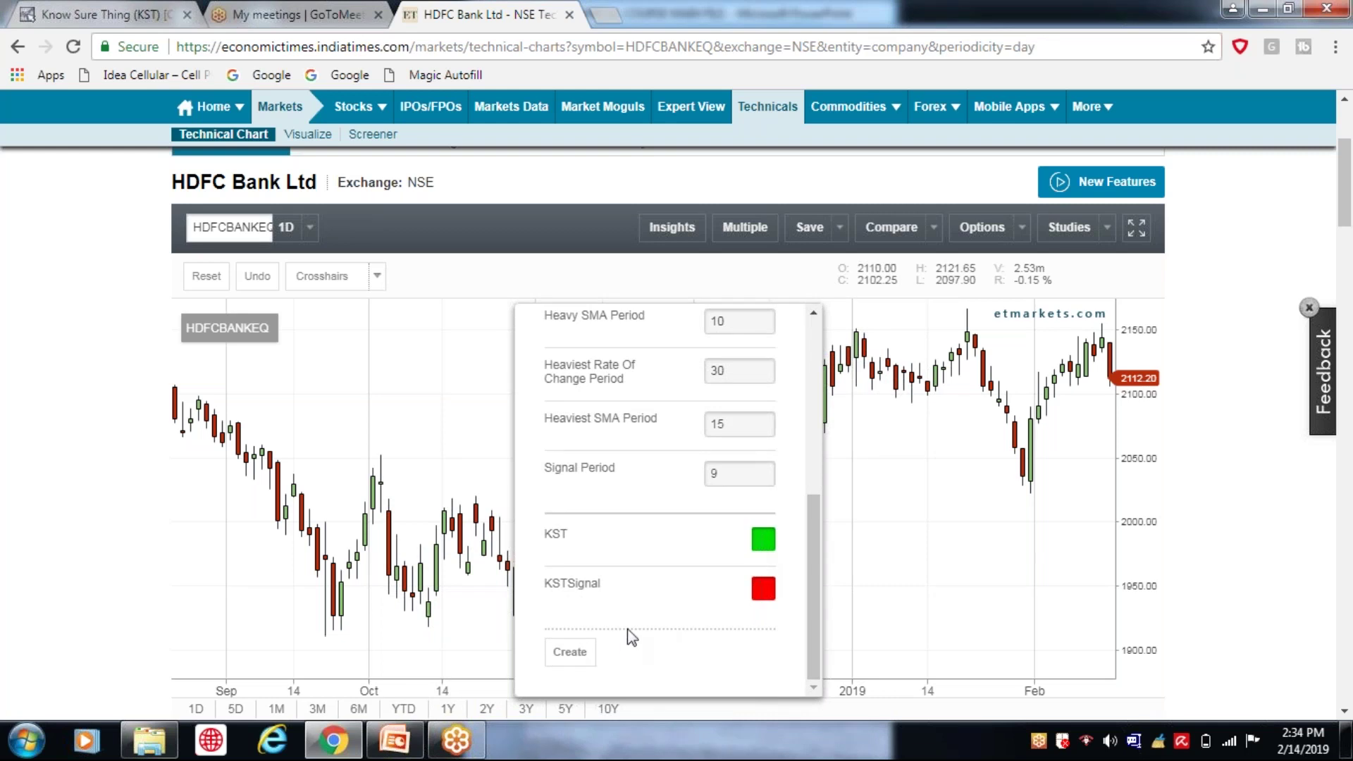
left_click(570, 655)
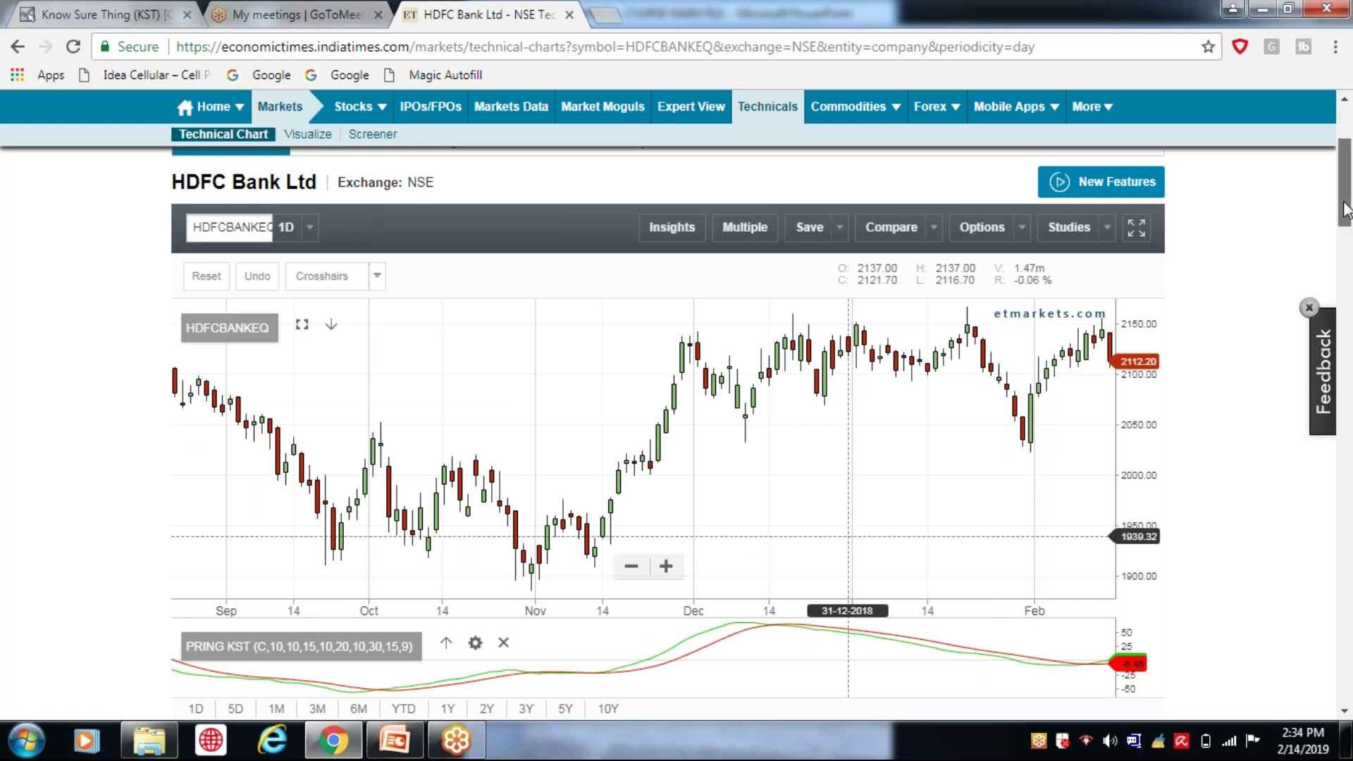
Step: Circle the mid-November and mid-December KST signal line crossovers and the mid-November candle, and erase the pen marks
left_click_drag(1346, 219, 1346, 234)
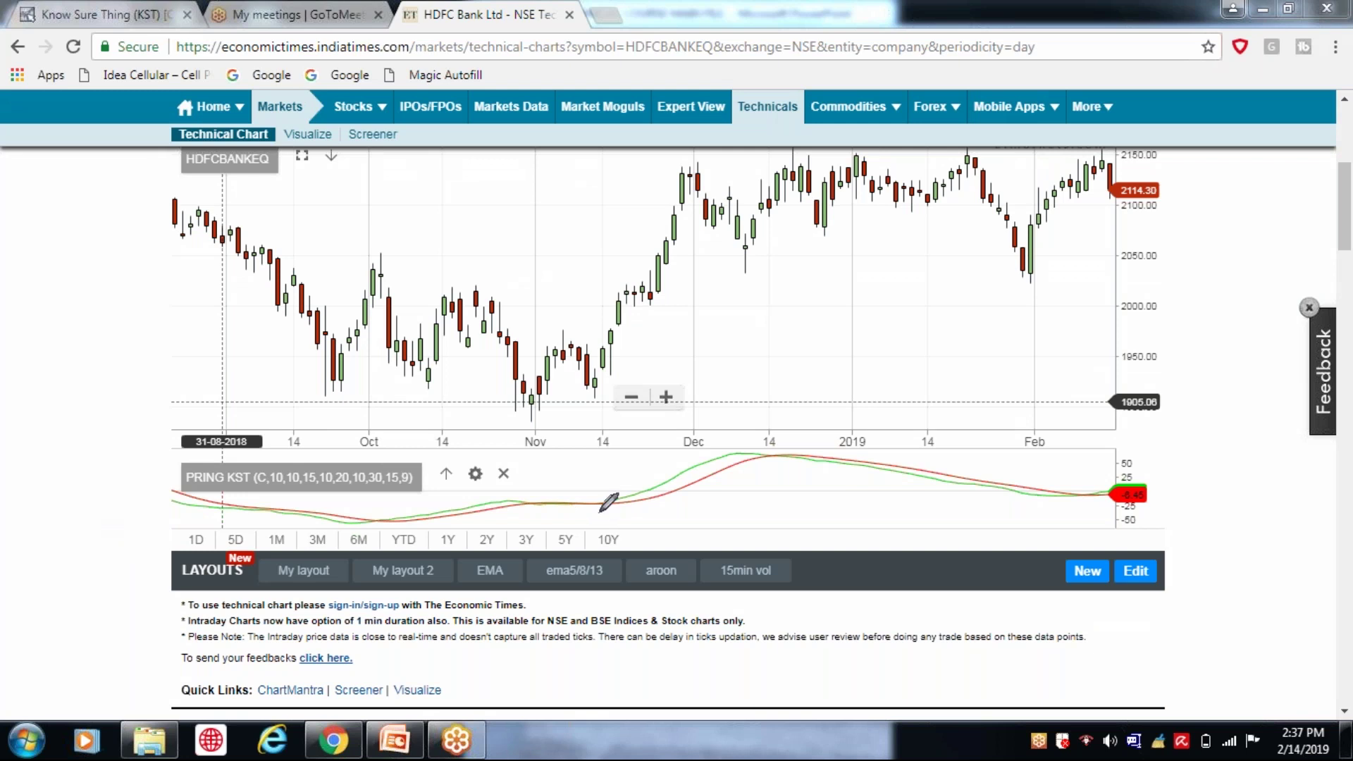
left_click_drag(599, 513, 604, 503)
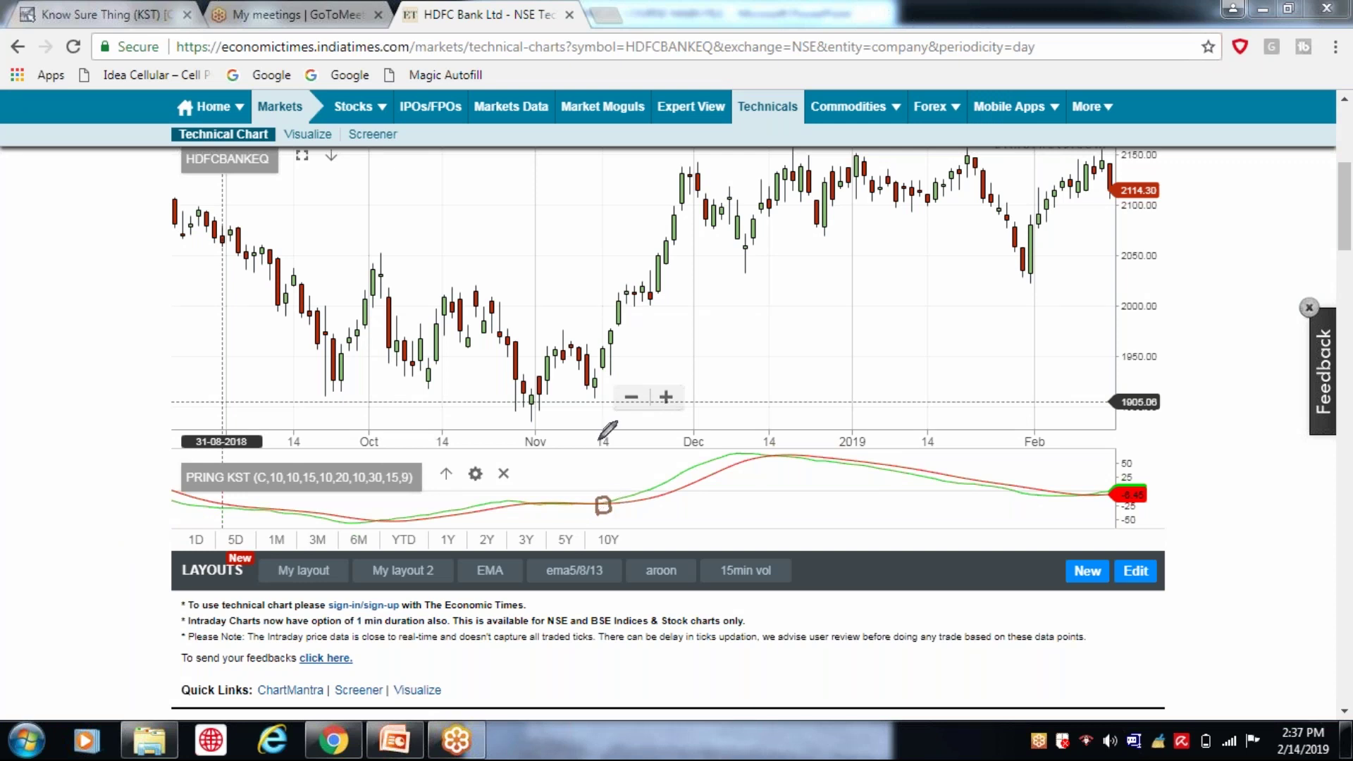
mouse_move(591, 396)
left_mouse_down()
mouse_move(599, 377)
mouse_move(594, 388)
left_mouse_up()
mouse_move(774, 450)
left_mouse_down()
mouse_move(773, 466)
mouse_move(771, 453)
left_mouse_up()
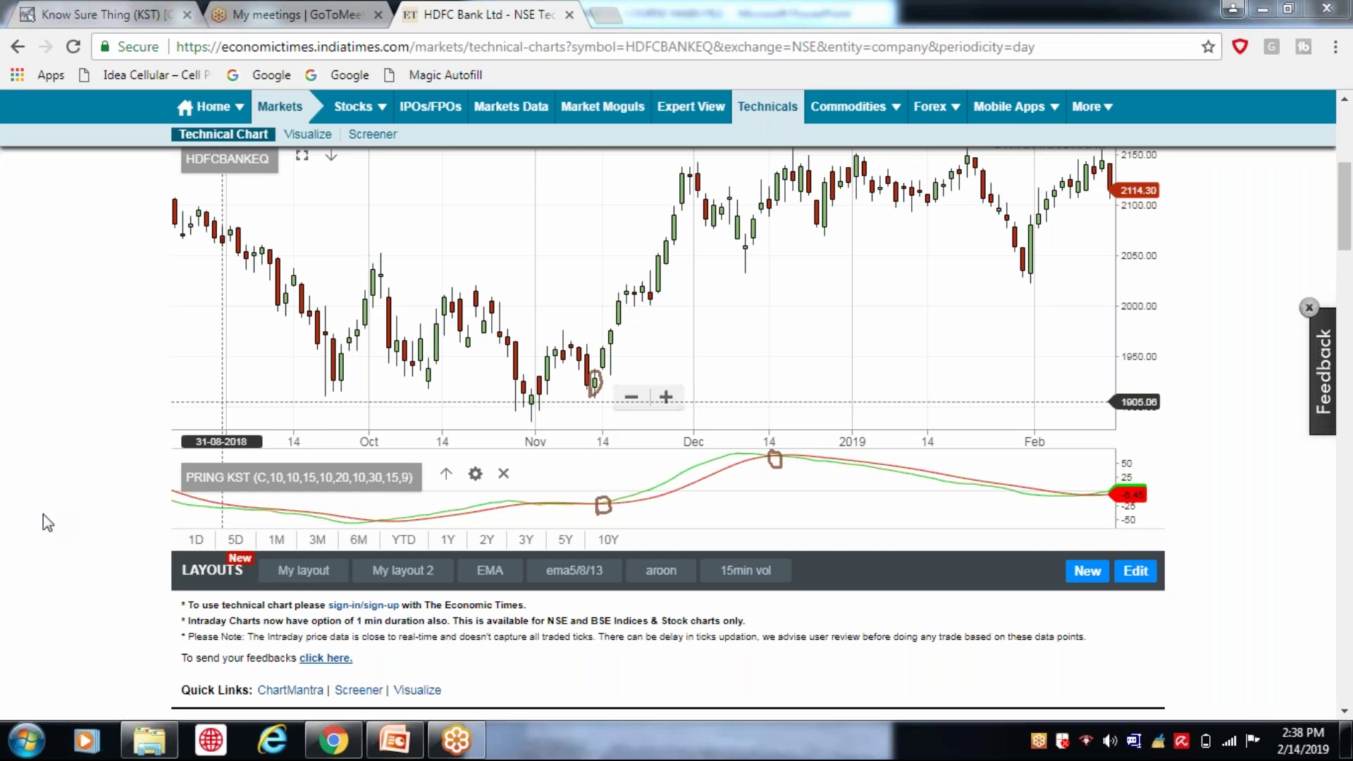
key("e")
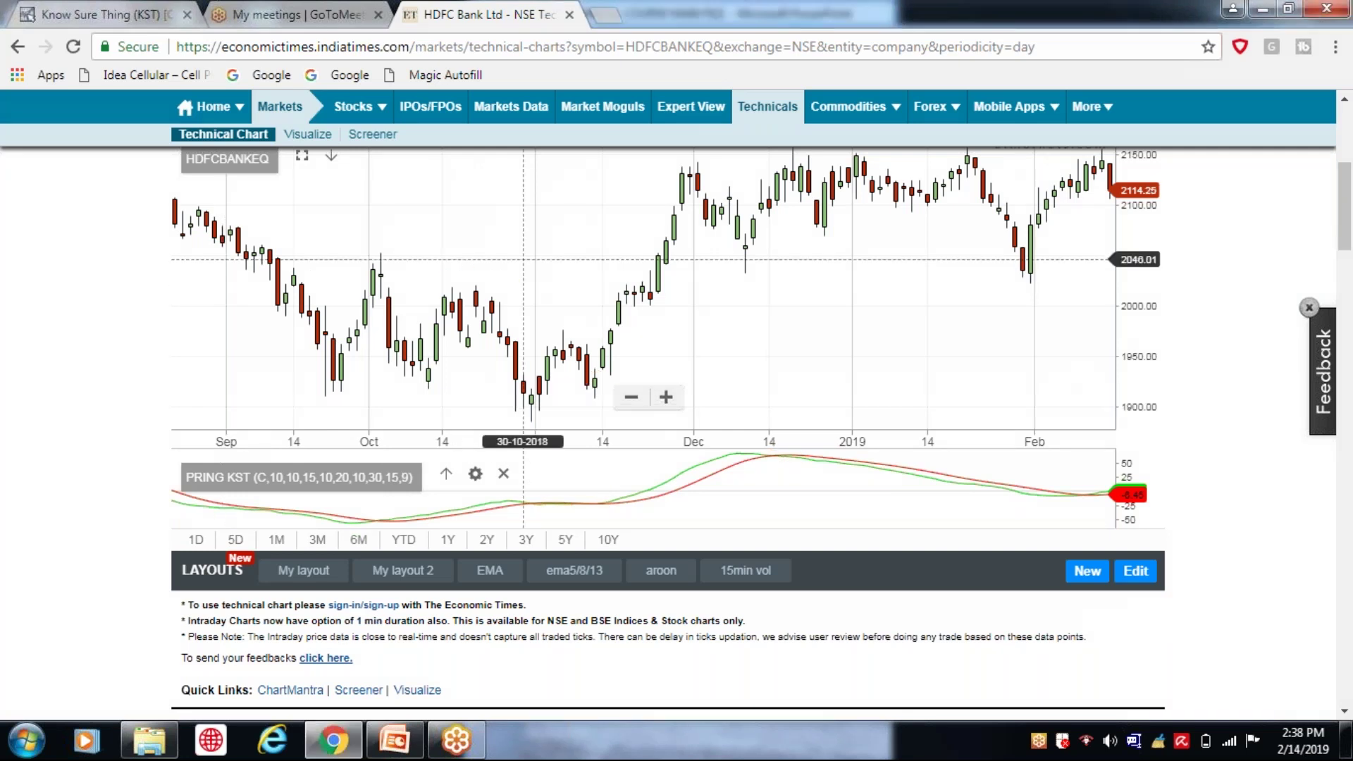
Step: Examine the earlier HDFC Bank price and KST history back to the start of 2018, ending on the March to August 2018 period
left_click_drag(472, 388, 659, 387)
left_click_drag(599, 247, 725, 240)
left_click_drag(614, 233, 830, 233)
left_click_drag(547, 290, 831, 324)
left_click_drag(556, 324, 915, 324)
left_click_drag(544, 324, 754, 324)
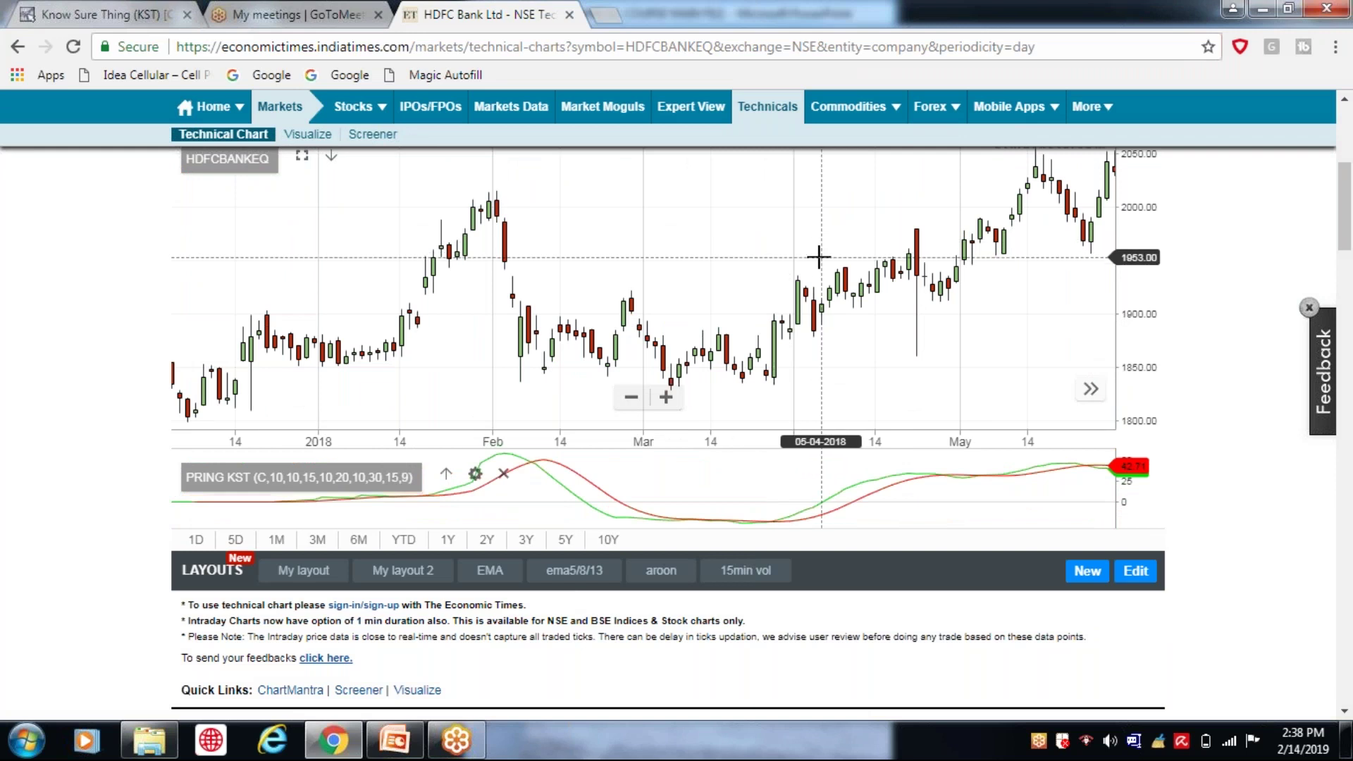
left_click_drag(819, 256, 717, 241)
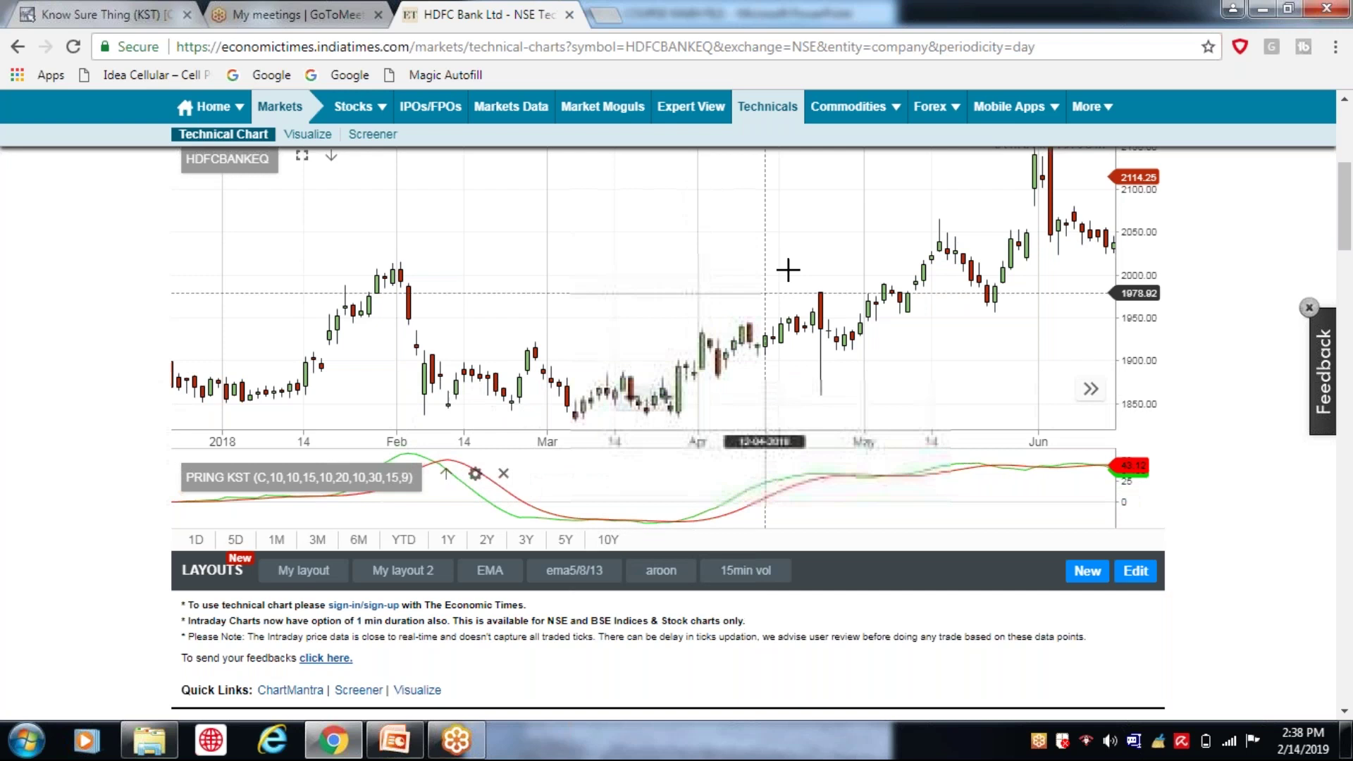
left_click_drag(788, 269, 774, 247)
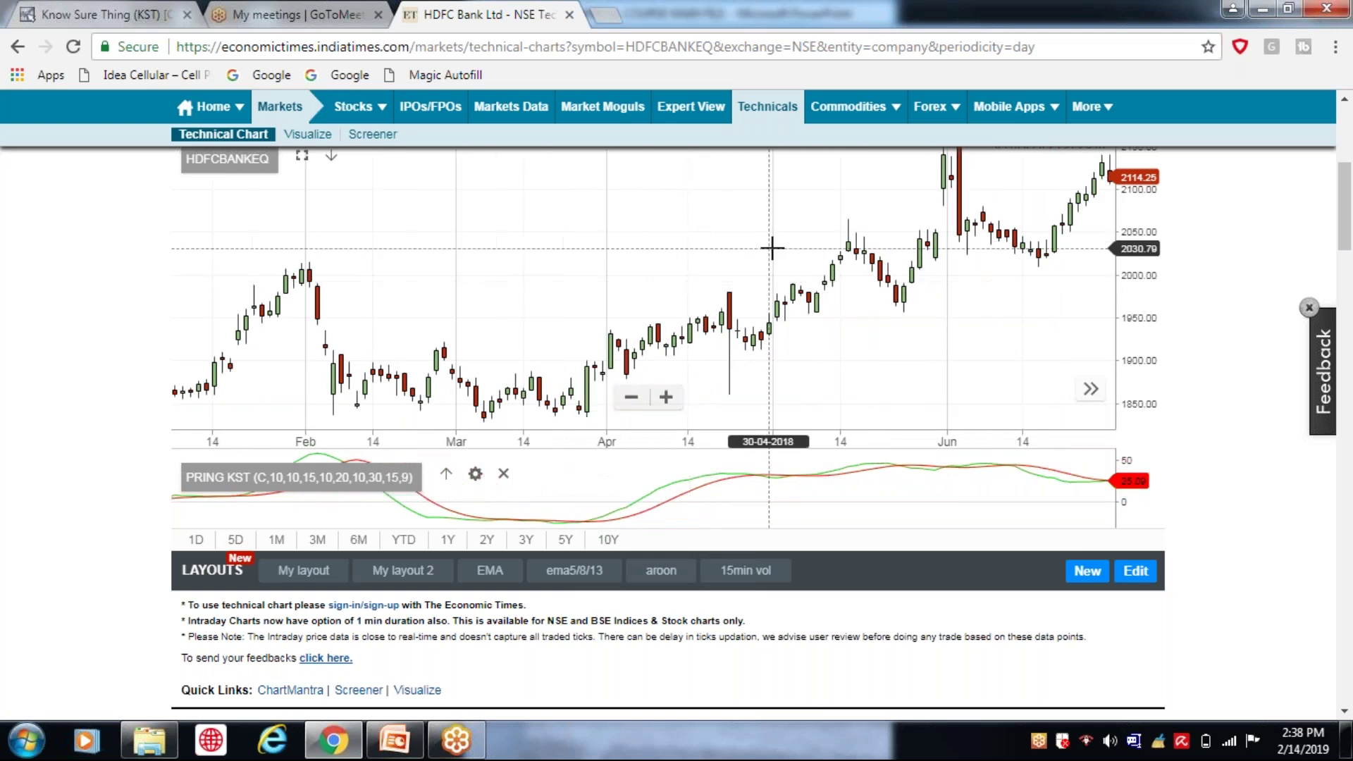
left_click_drag(693, 258, 636, 224)
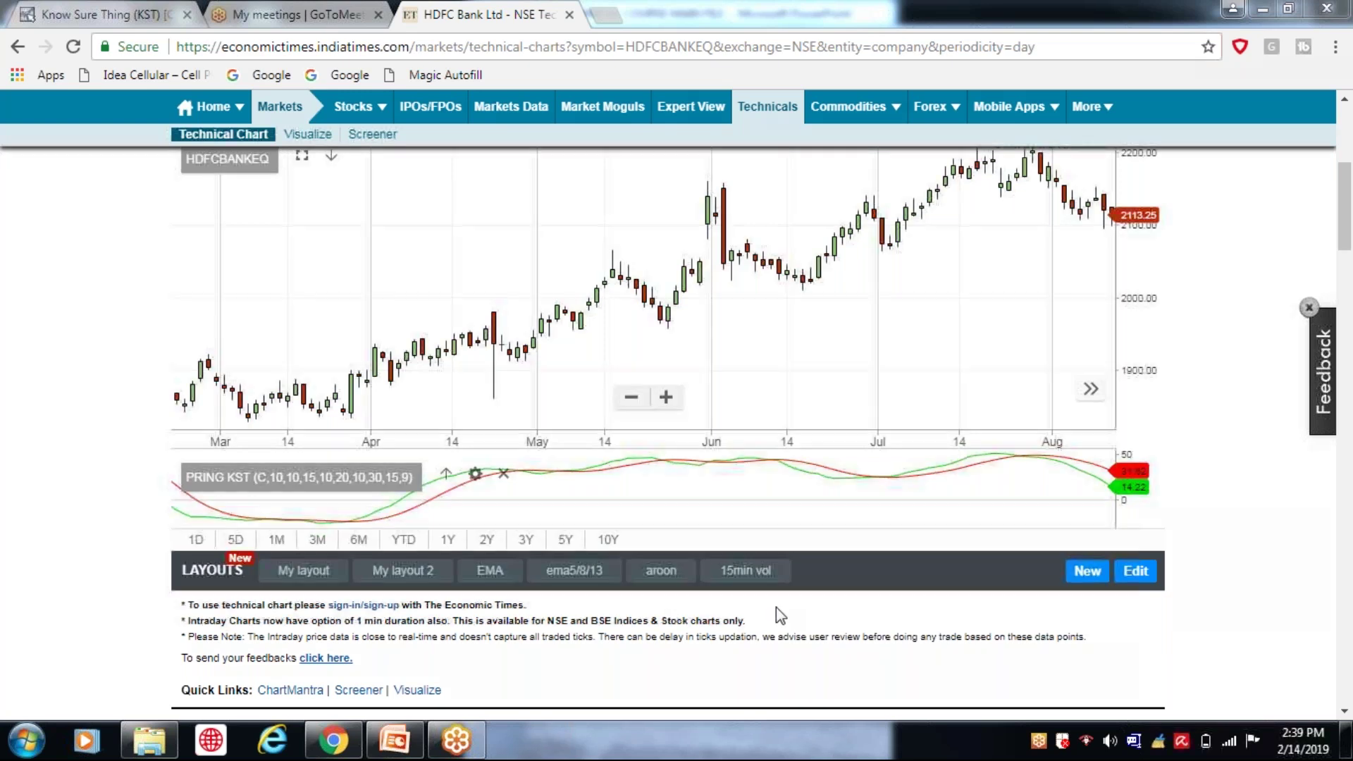
Step: Circle the late-March 2018 bullish KST crossover and connect it to a circle around the matching price candle
left_click(356, 527)
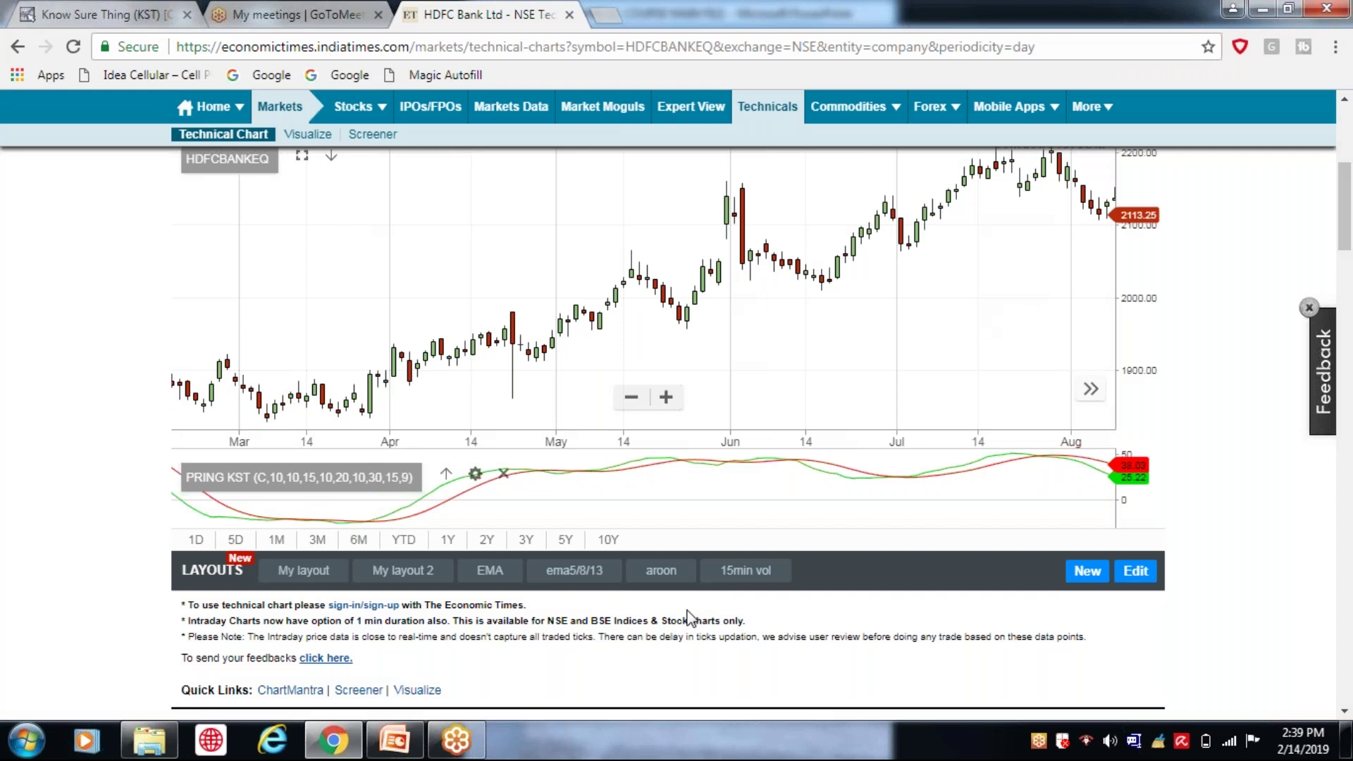
left_click_drag(363, 527, 370, 516)
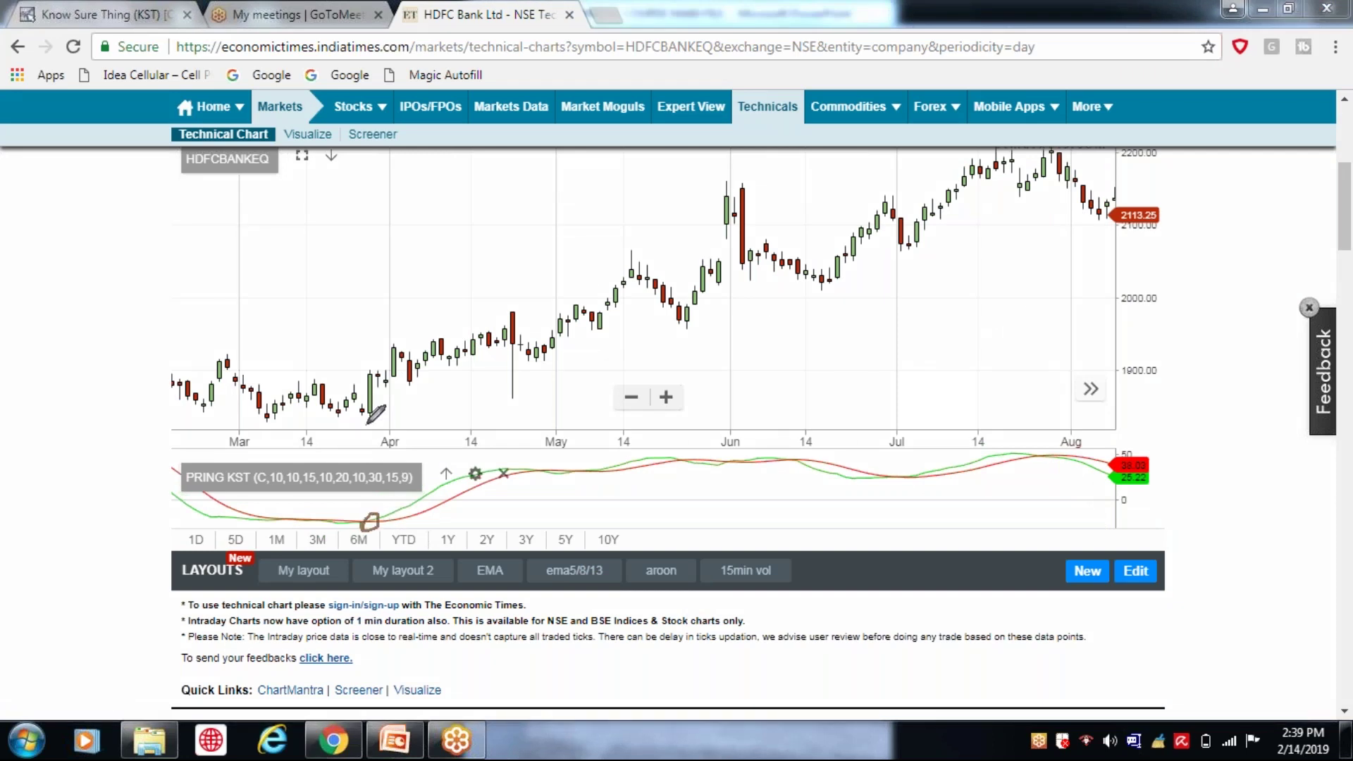
mouse_move(365, 418)
left_mouse_down()
mouse_move(365, 372)
mouse_move(366, 416)
left_mouse_up()
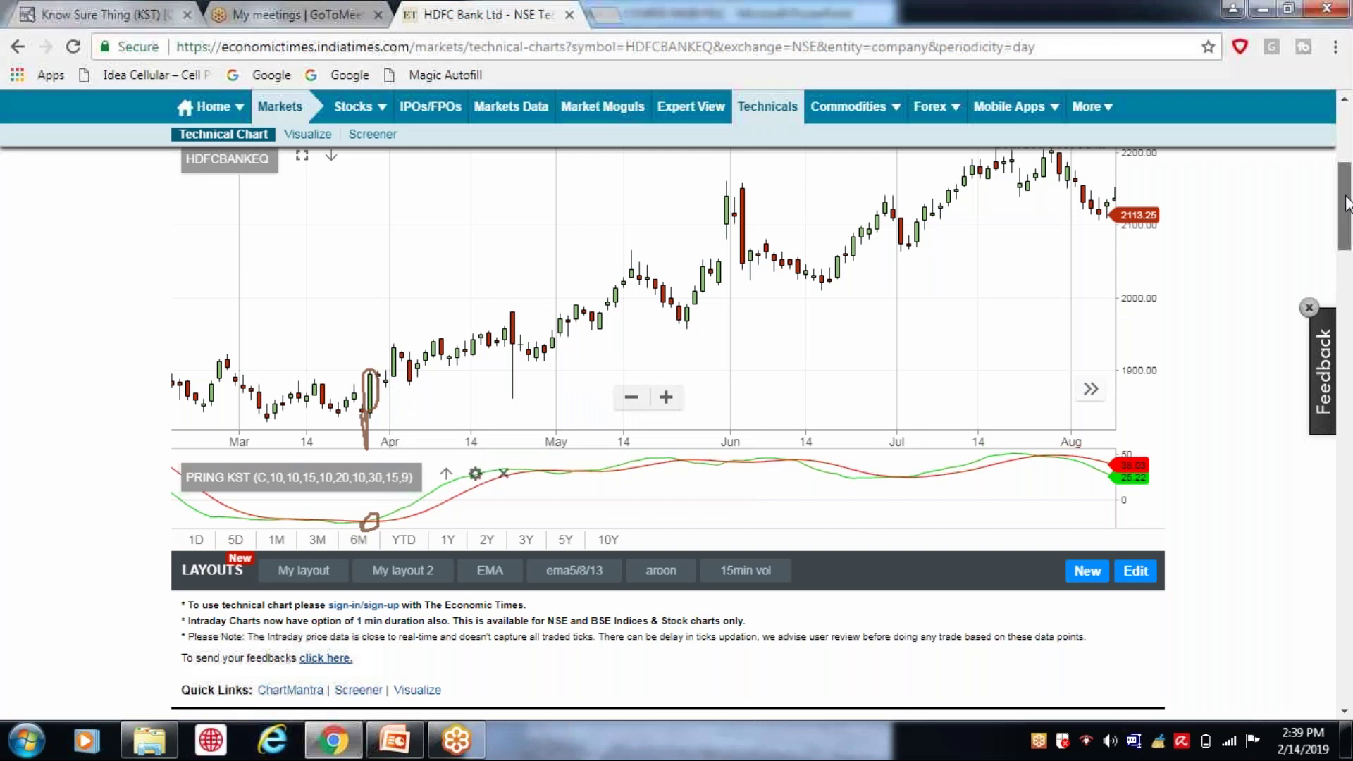
Step: Outline the late-March 2018 candle and its KST crossover again, and mark the zero level on the KST scale
scroll(1346, 205, "up", 2)
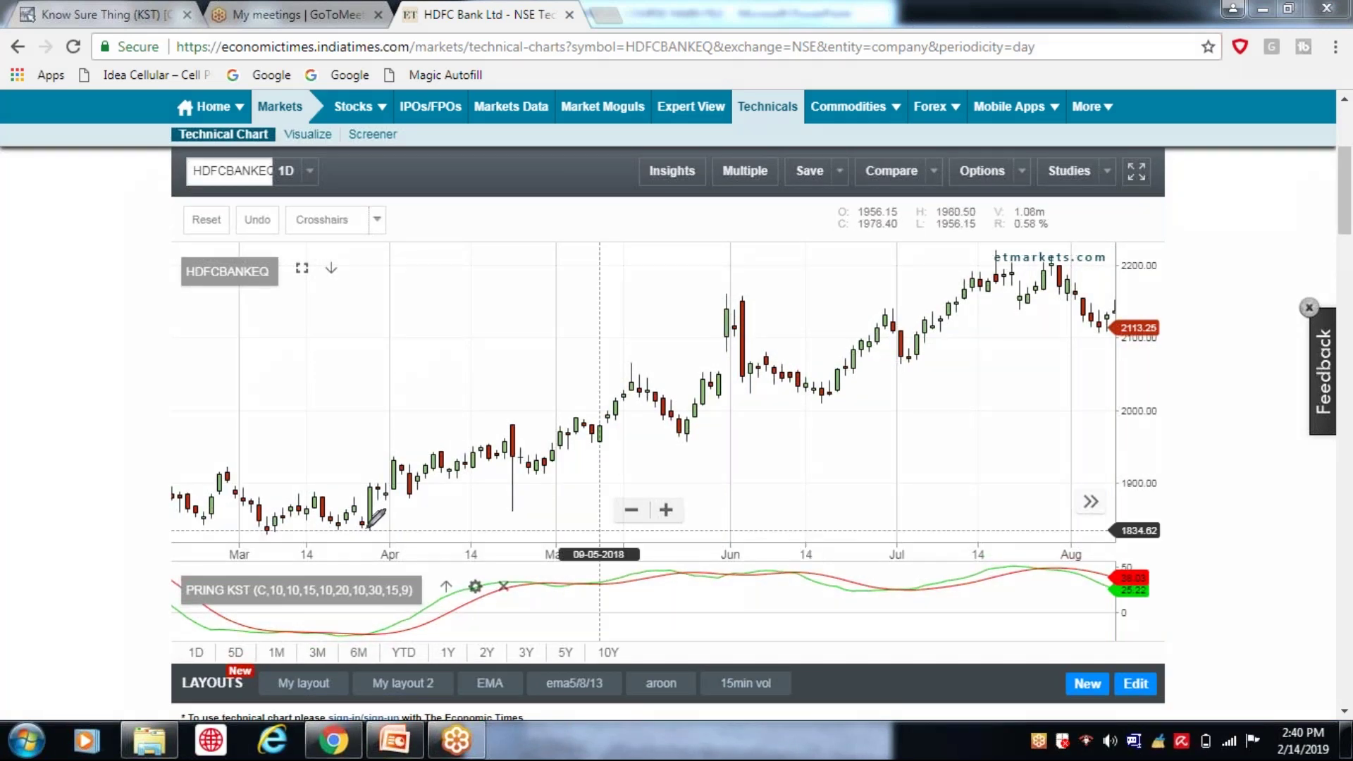
mouse_move(366, 525)
left_mouse_down()
mouse_move(368, 485)
mouse_move(367, 530)
left_mouse_up()
mouse_move(368, 633)
left_mouse_down()
mouse_move(374, 623)
mouse_move(366, 657)
mouse_move(370, 626)
left_mouse_up()
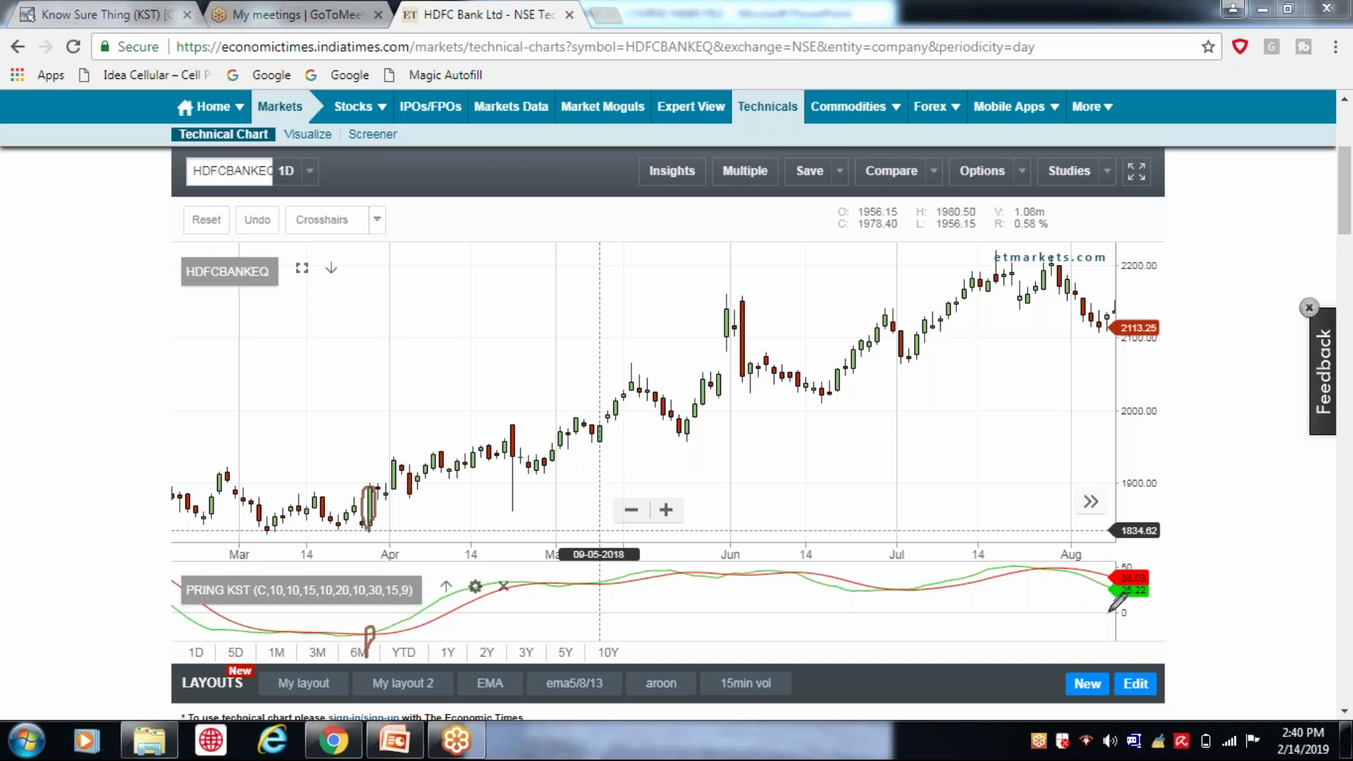
mouse_move(1114, 614)
left_mouse_down()
mouse_move(1131, 612)
mouse_move(1110, 611)
left_mouse_up()
Step: Circle and shade the early-March swing-low candle, and draw a rising line above the late-March candle
mouse_move(261, 538)
left_mouse_down()
mouse_move(277, 526)
mouse_move(262, 532)
left_mouse_up()
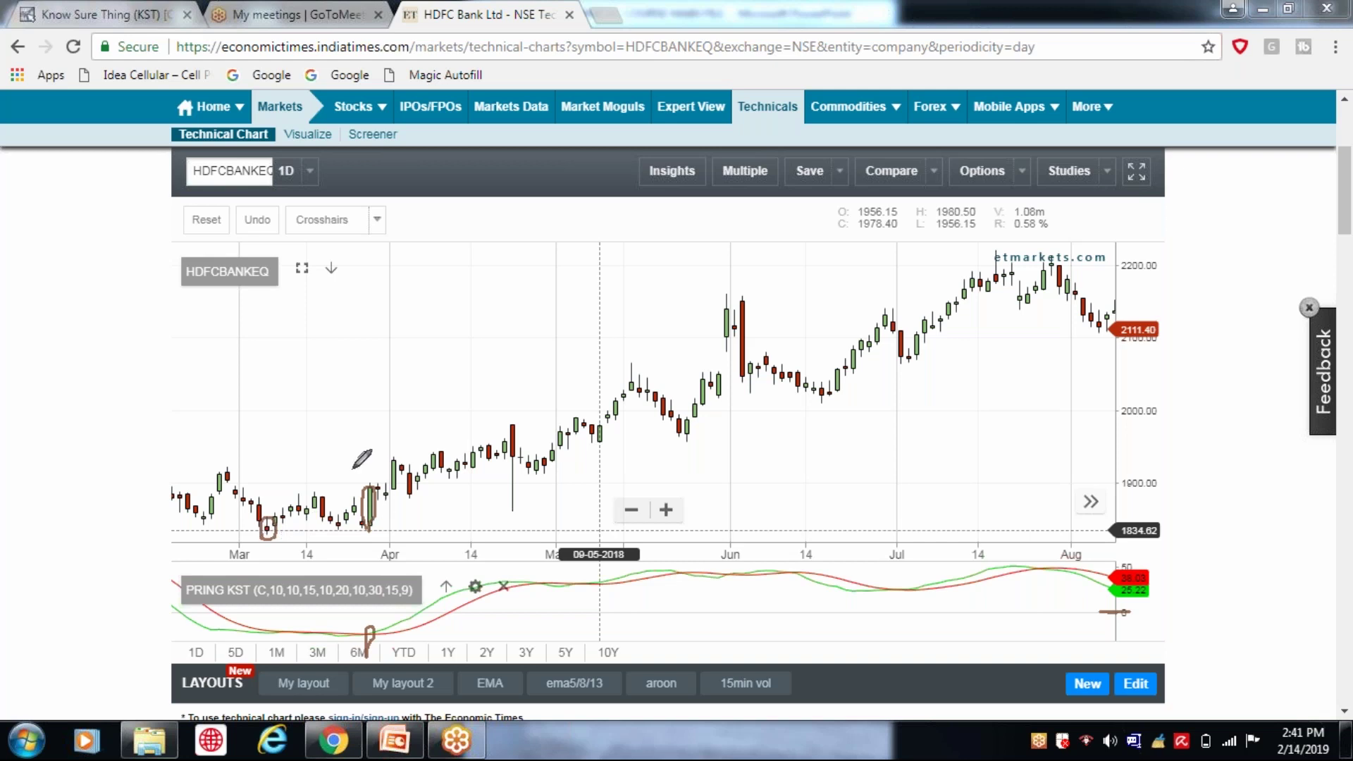
left_click_drag(354, 471, 435, 348)
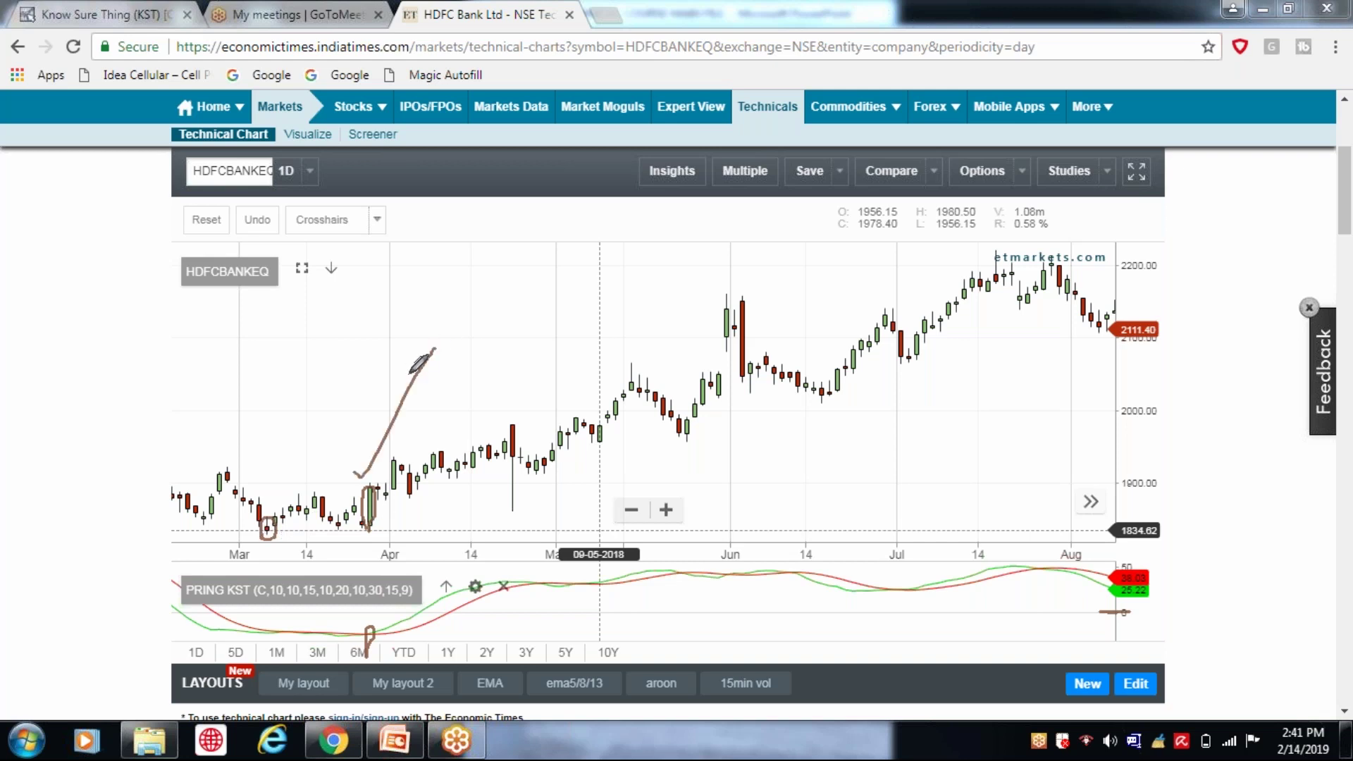
mouse_move(266, 543)
left_mouse_down()
mouse_move(271, 497)
mouse_move(272, 522)
left_mouse_up()
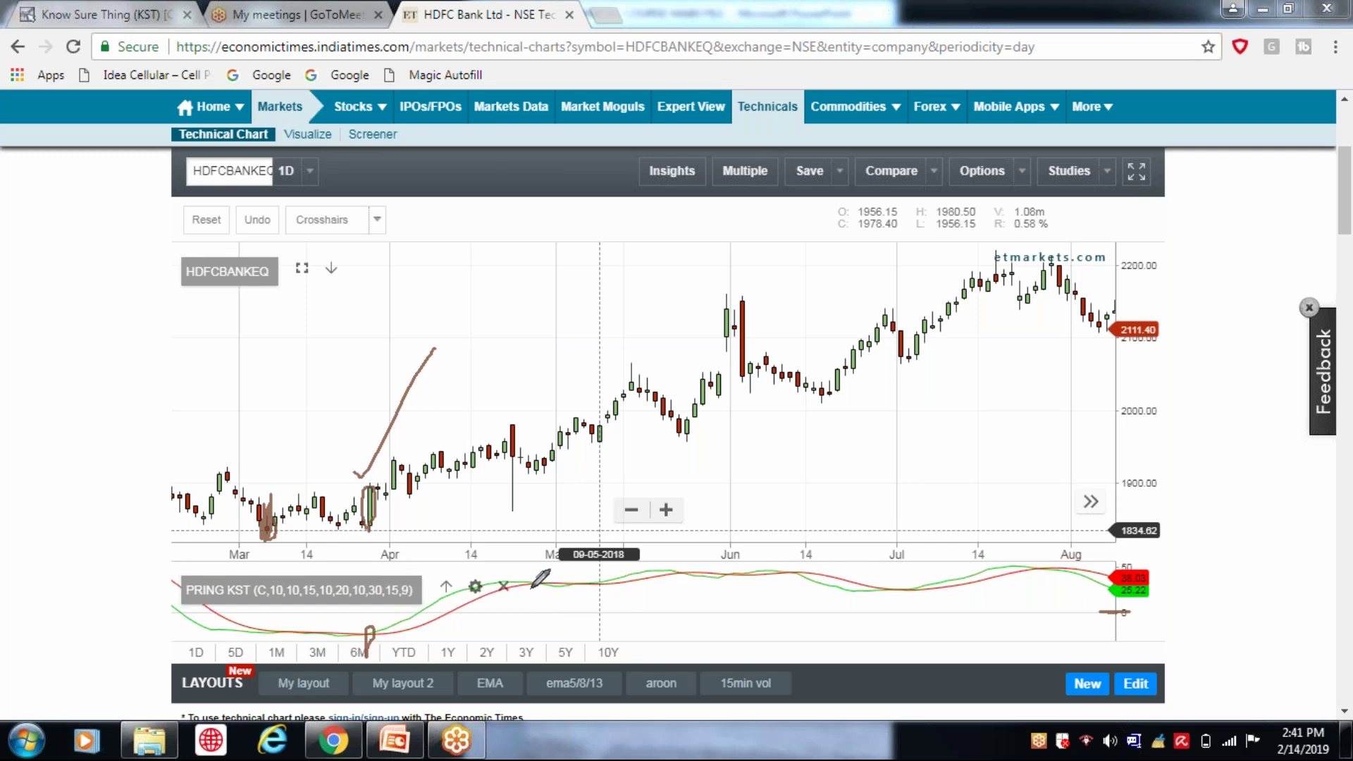
Step: Circle the late-April and early-May KST crossovers and the early-May candle, and underline the long-wick swing low in late April
left_click_drag(532, 589, 534, 587)
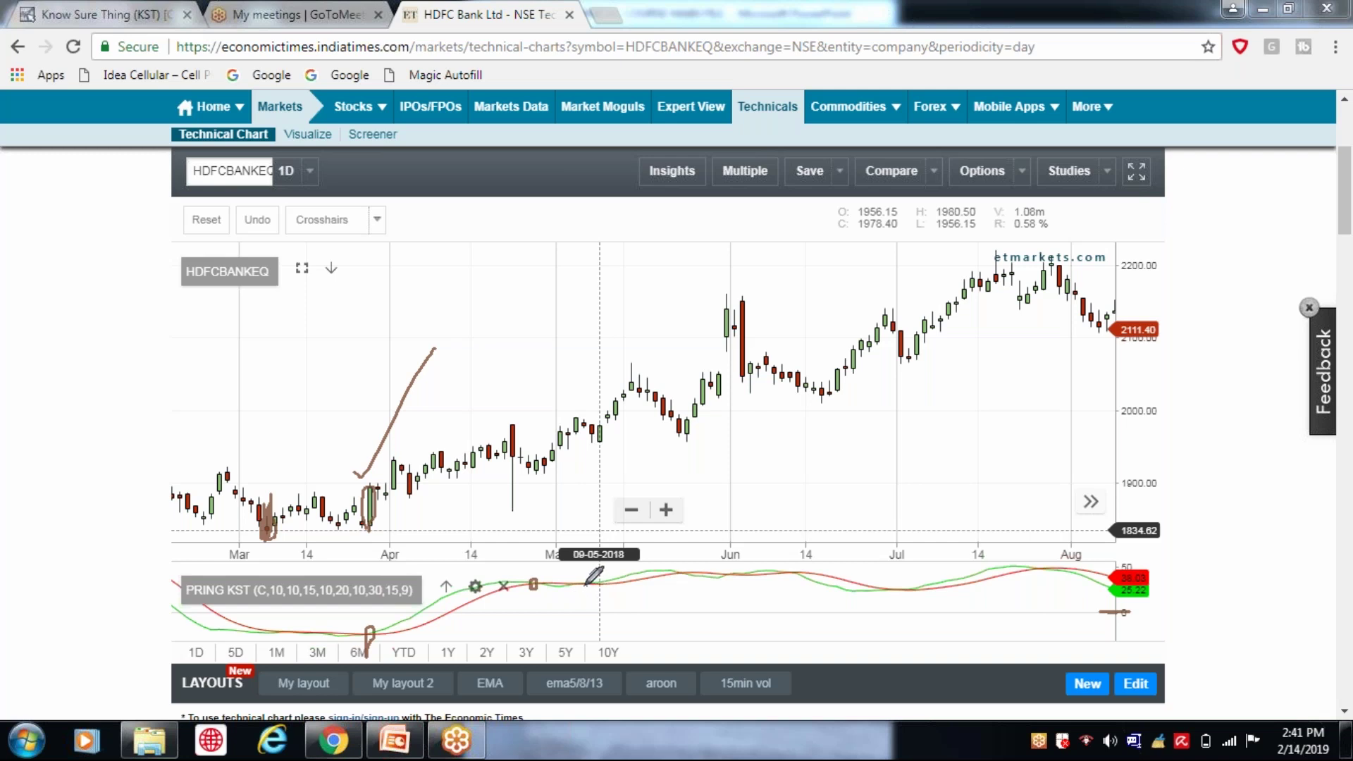
left_click_drag(585, 585, 586, 576)
mouse_move(576, 435)
left_mouse_down()
mouse_move(578, 416)
mouse_move(579, 433)
left_mouse_up()
left_click_drag(501, 511, 529, 510)
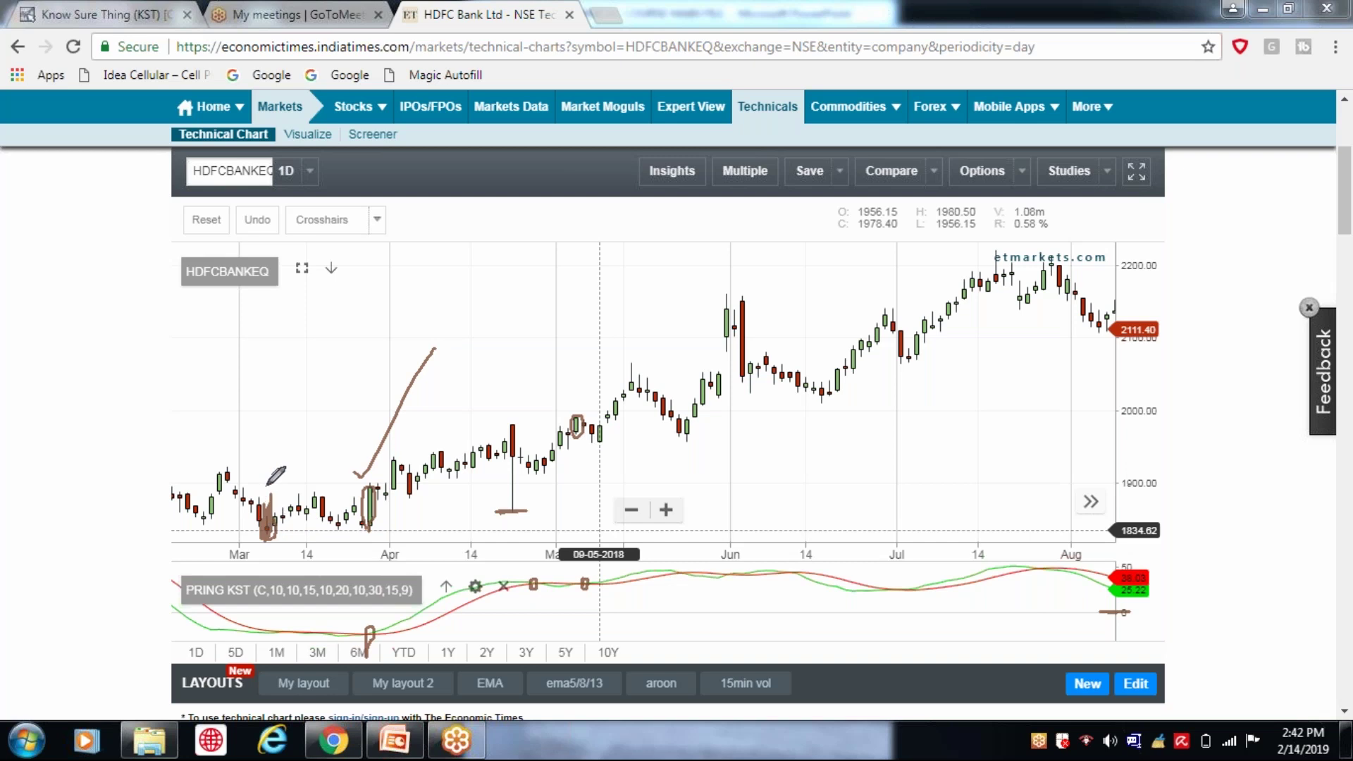
Step: Emphasize the early-March and late-April swing lows with extra marks, and draw a second line down to the late-March candle
left_click_drag(267, 488, 268, 477)
mouse_move(500, 506)
left_mouse_down()
mouse_move(536, 501)
mouse_move(521, 520)
mouse_move(499, 508)
left_mouse_up()
left_click_drag(392, 379, 359, 470)
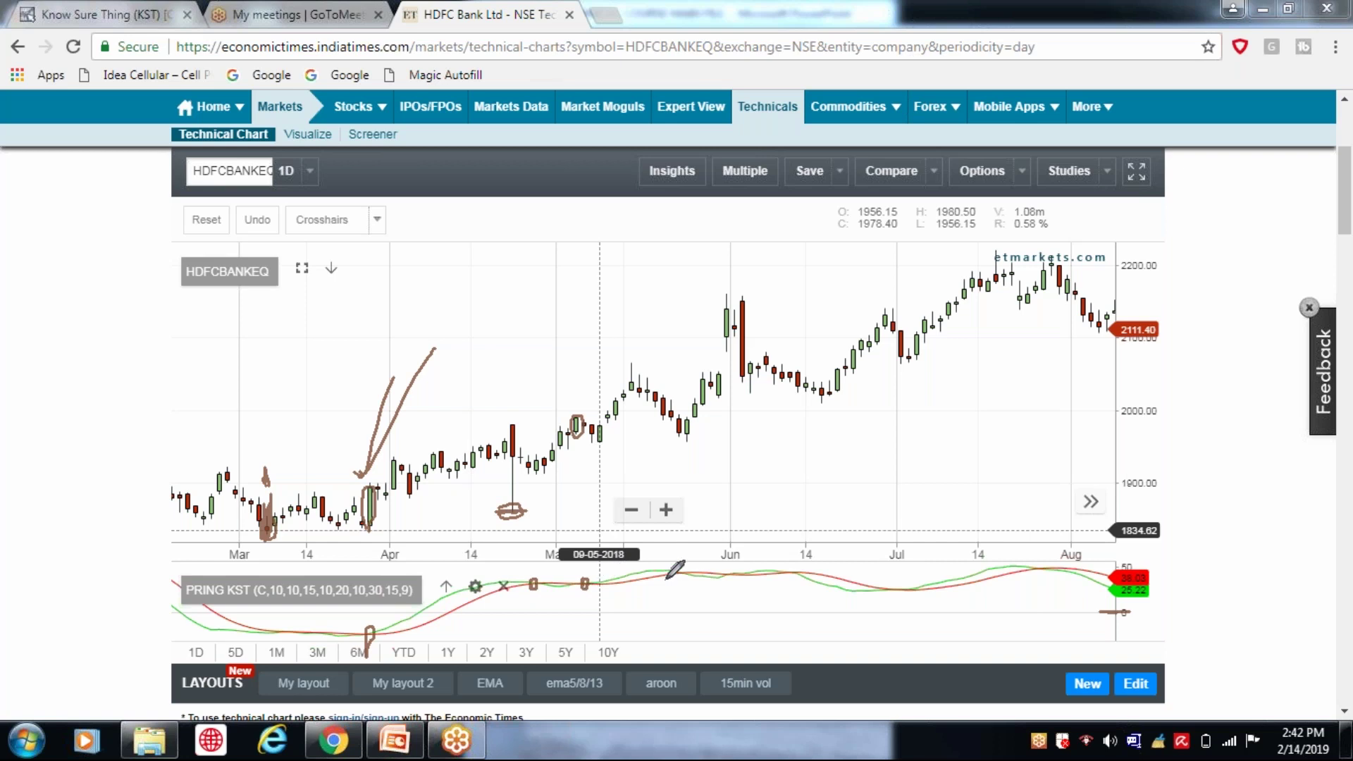
Step: Mark the late-May and early-June KST crossovers, outline the end-of-May candle, and underline the late-May swing low
left_click_drag(675, 572, 678, 579)
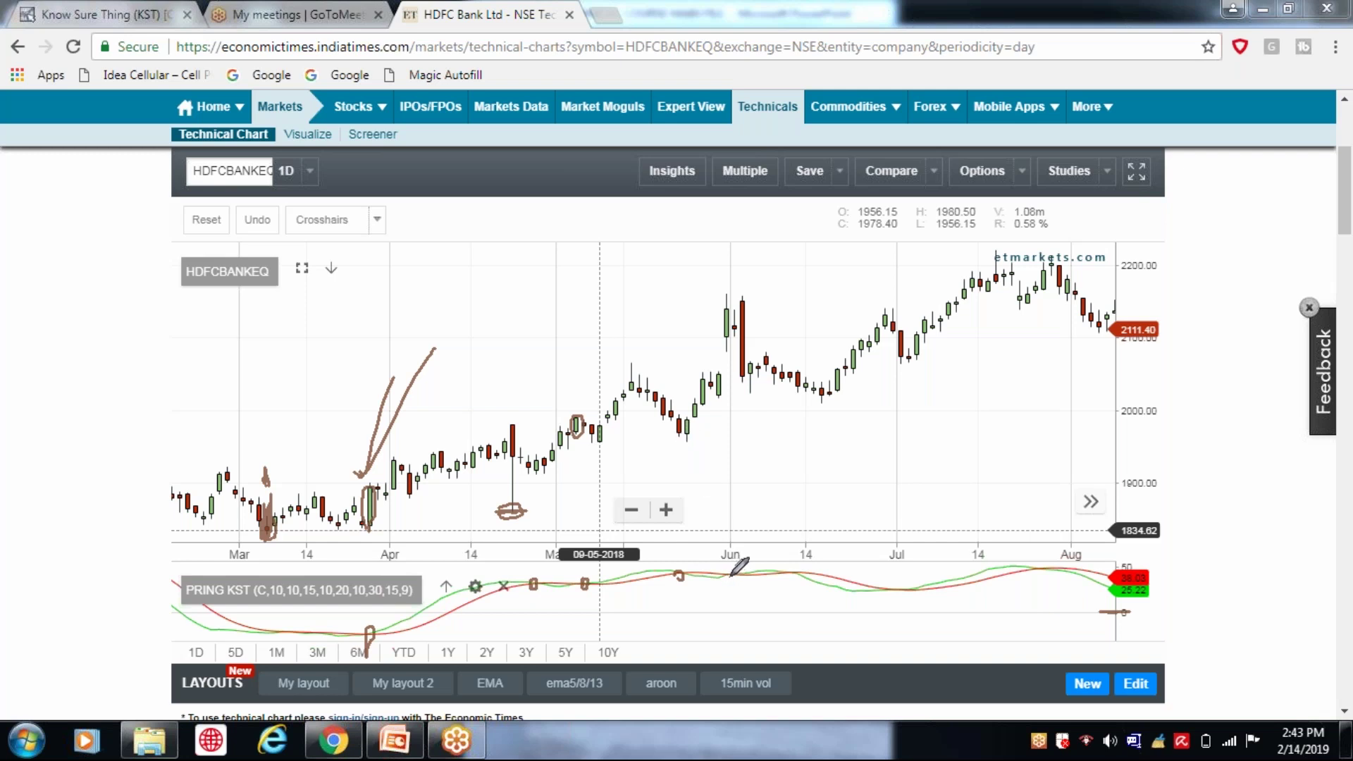
left_click_drag(731, 572, 731, 577)
mouse_move(719, 377)
left_mouse_down()
mouse_move(715, 407)
mouse_move(727, 374)
mouse_move(723, 400)
mouse_move(721, 388)
left_mouse_up()
left_click_drag(673, 444, 692, 444)
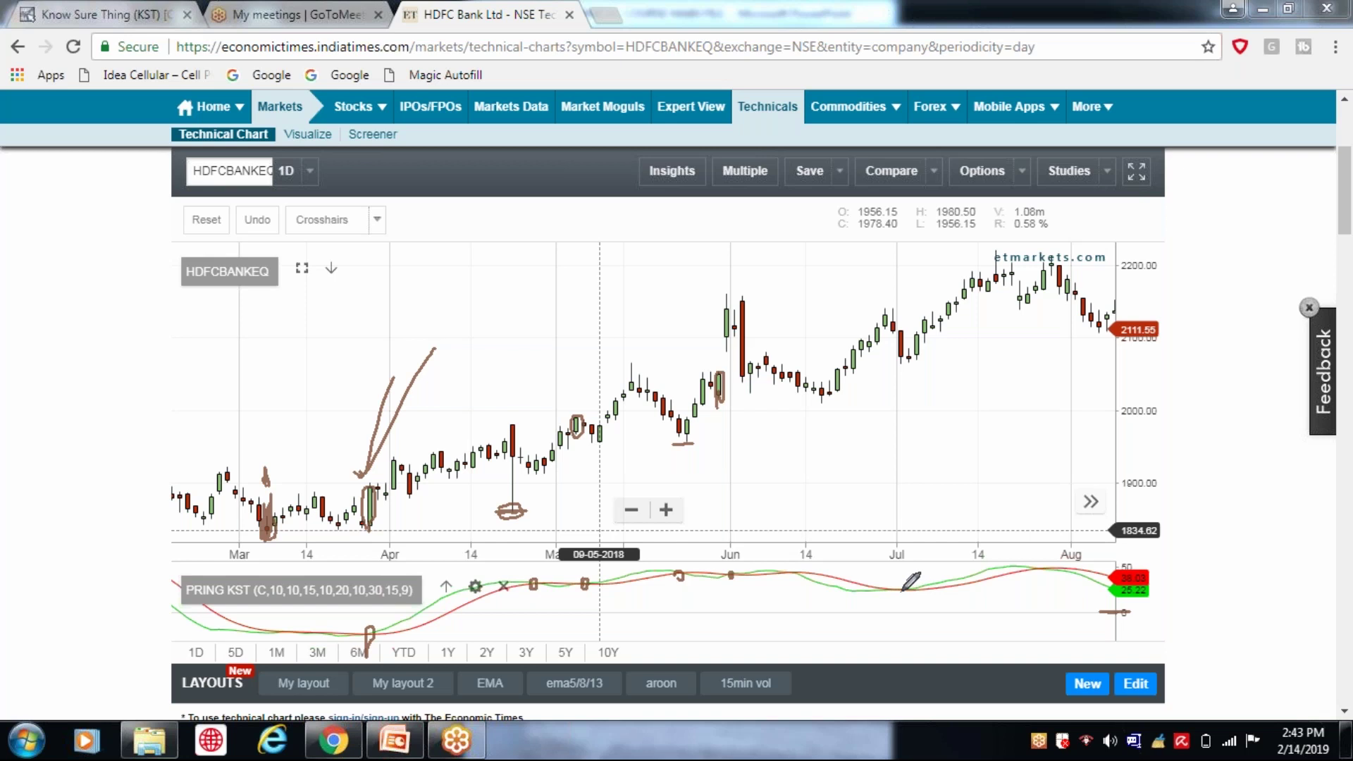
Step: Mark the early-July KST crossover, circle its matching price candle, and underline the mid-June swing low
left_click_drag(902, 586, 902, 619)
mouse_move(914, 351)
left_mouse_down()
mouse_move(905, 364)
mouse_move(910, 352)
left_mouse_up()
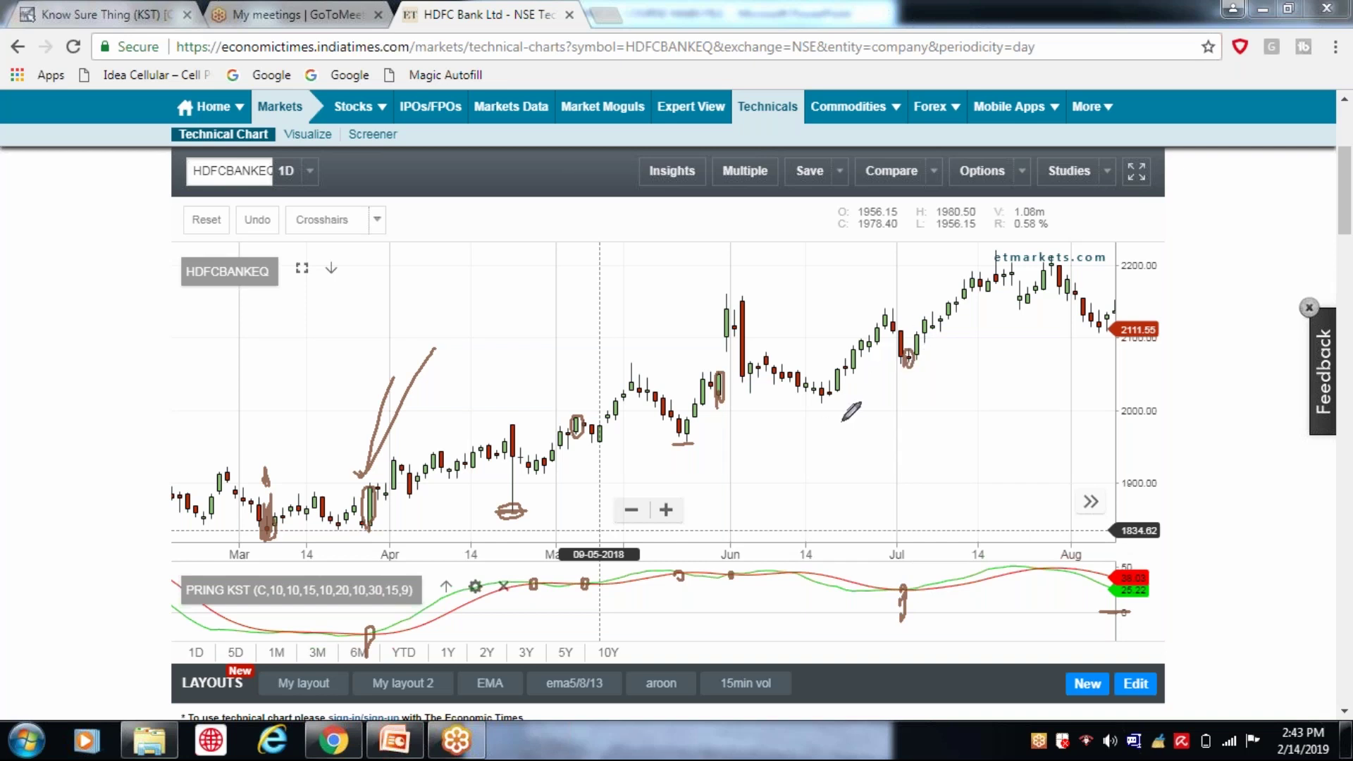
left_click_drag(812, 406, 827, 406)
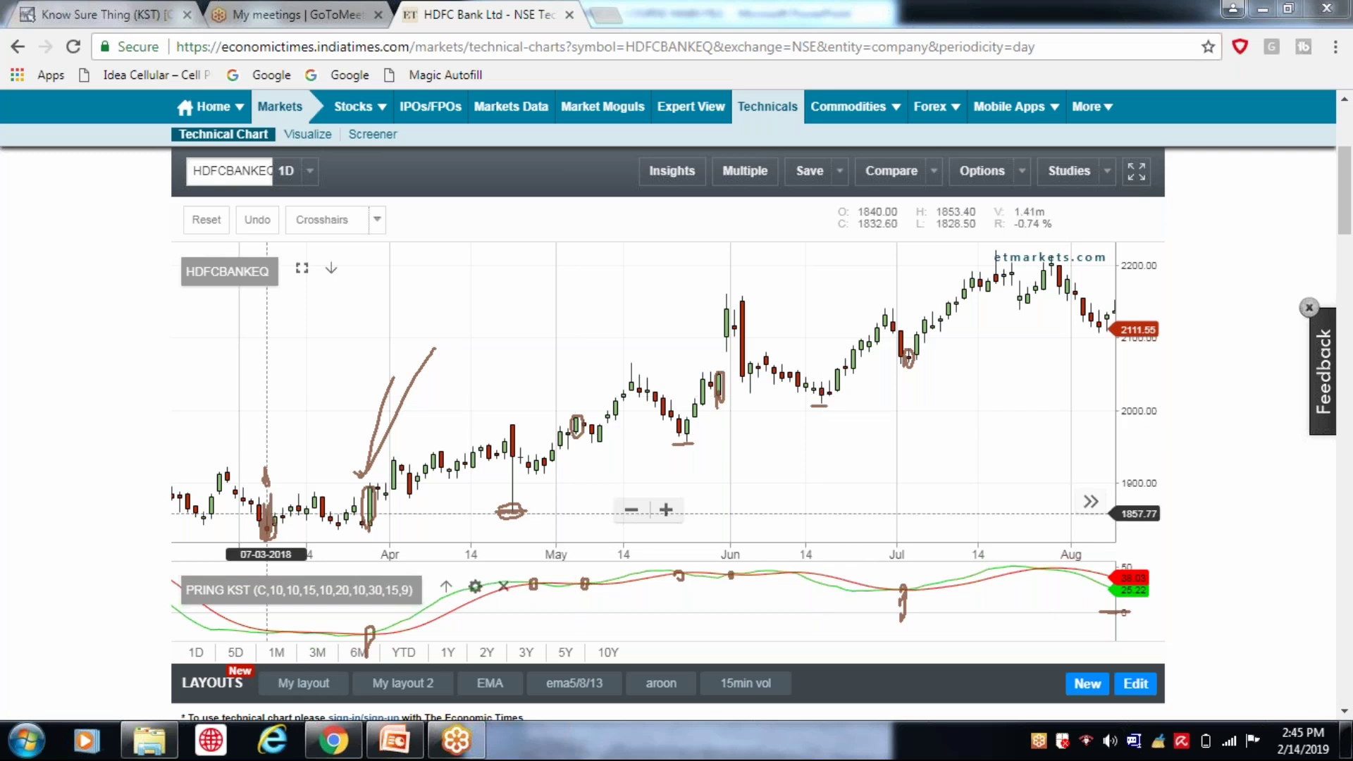
Step: Clear the annotations and bring the April to September 2018 period of the chart into view
key("Escape")
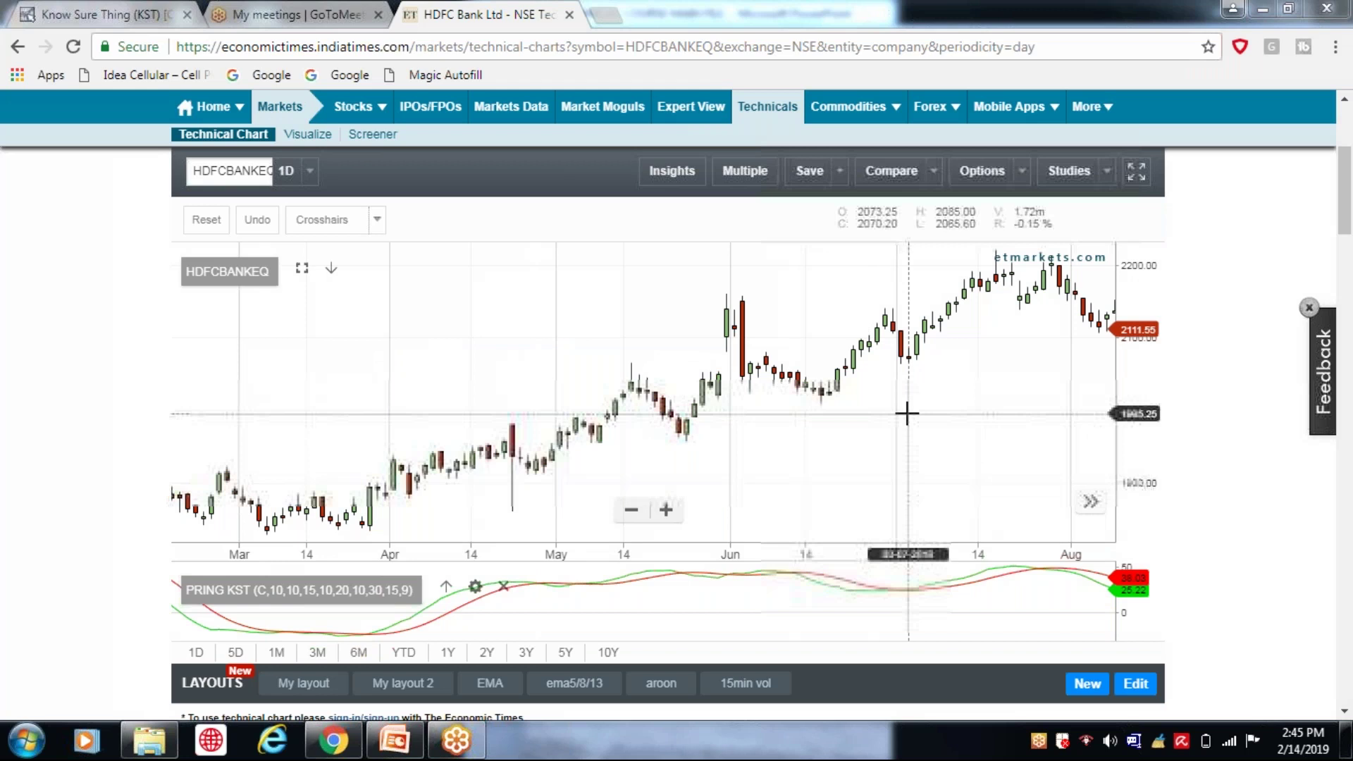
left_click_drag(869, 411, 788, 411)
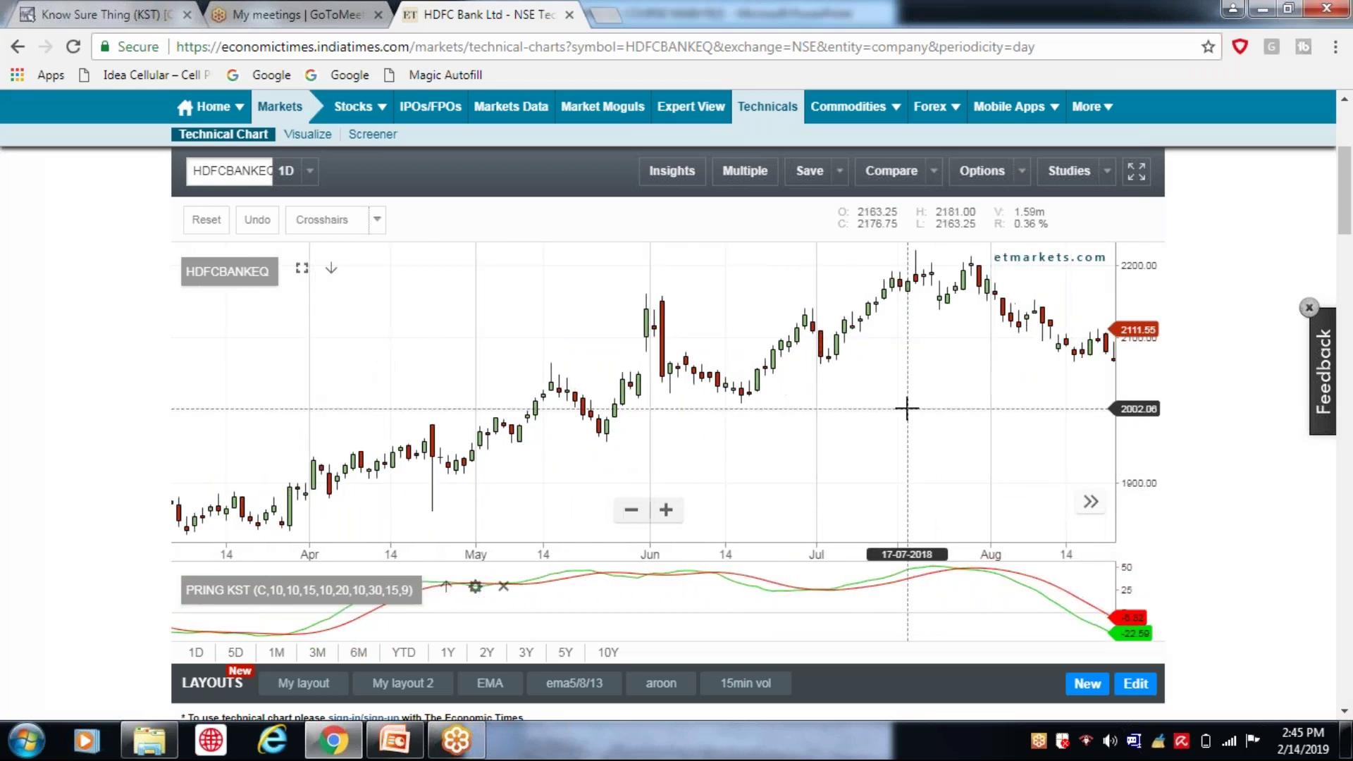
left_click_drag(907, 409, 828, 411)
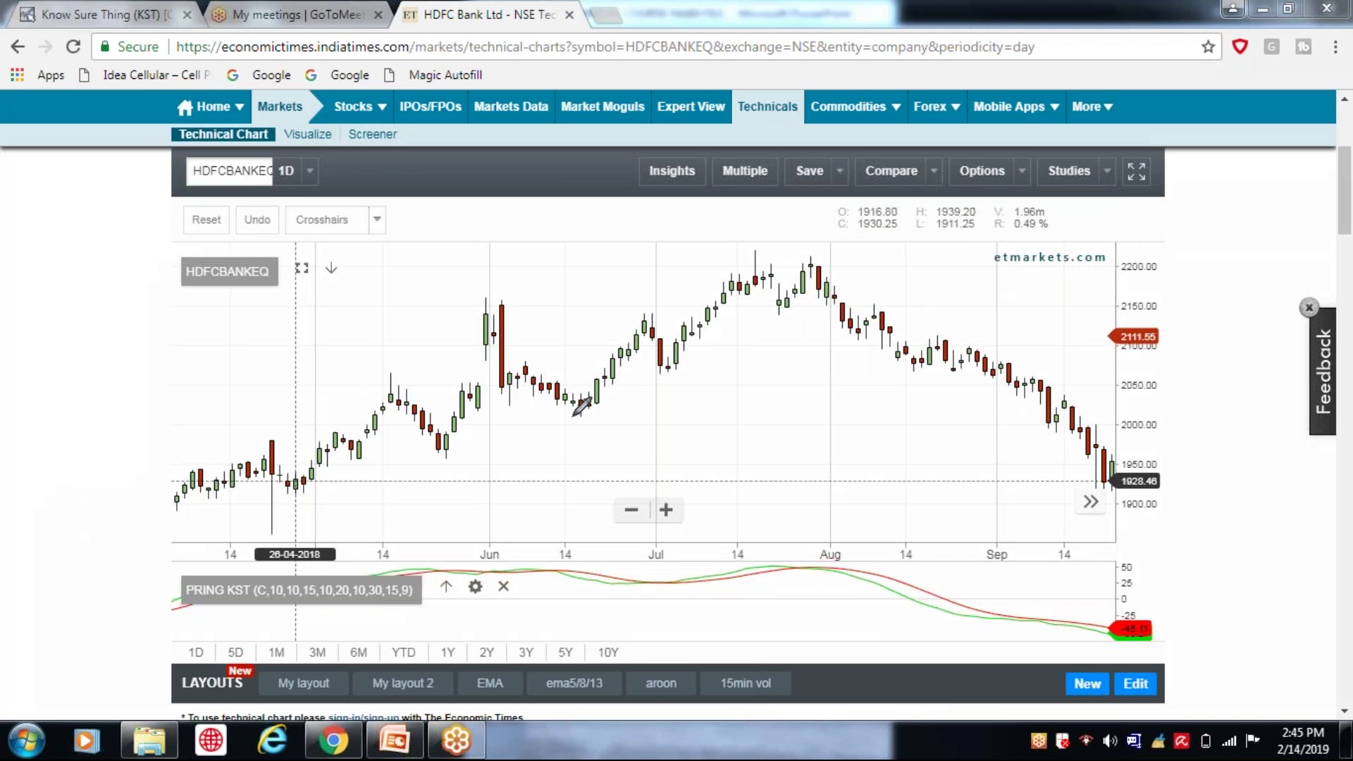
Step: Underline the mid-June low, circle the early-July candle, and mark the late-July bearish KST crossover with its matching price candle
left_click_drag(573, 416, 594, 416)
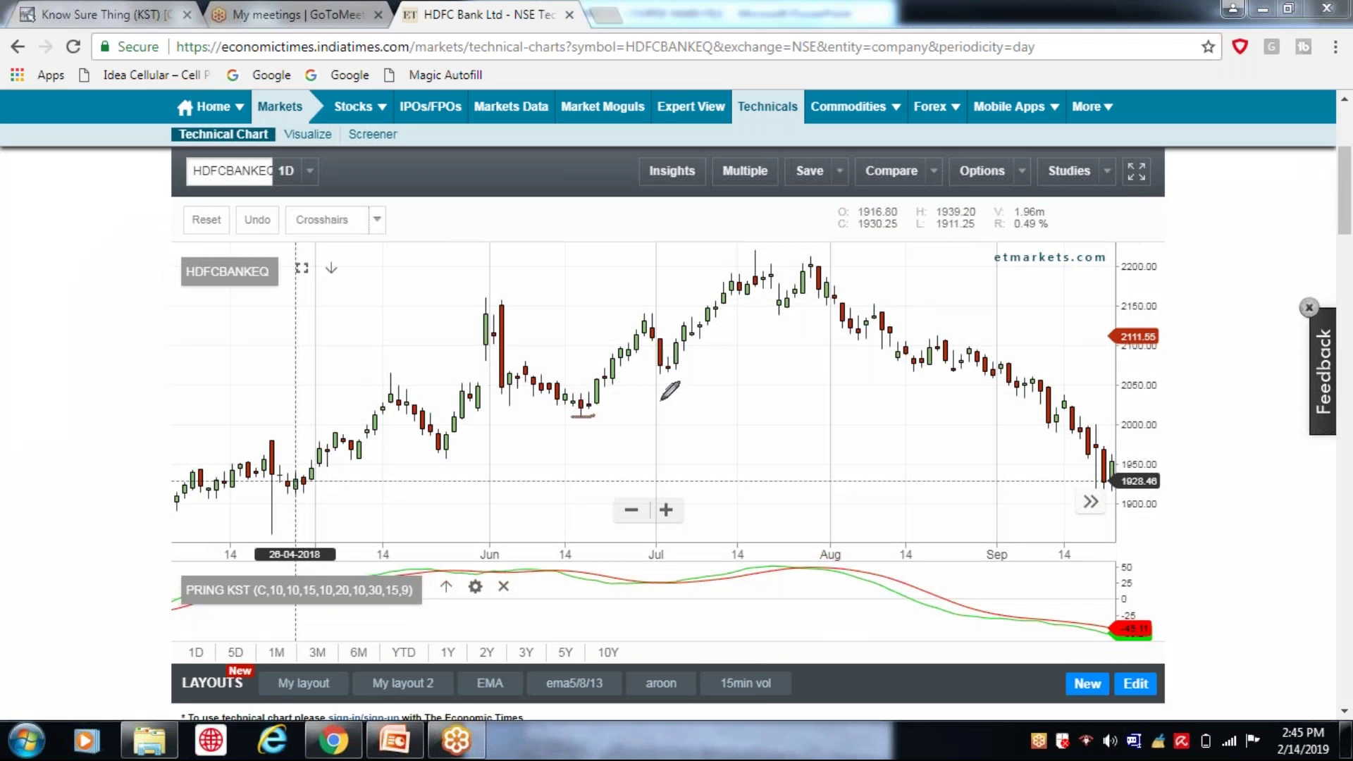
mouse_move(664, 377)
left_mouse_down()
mouse_move(671, 352)
mouse_move(666, 375)
left_mouse_up()
mouse_move(804, 560)
left_mouse_down()
mouse_move(792, 595)
mouse_move(799, 564)
left_mouse_up()
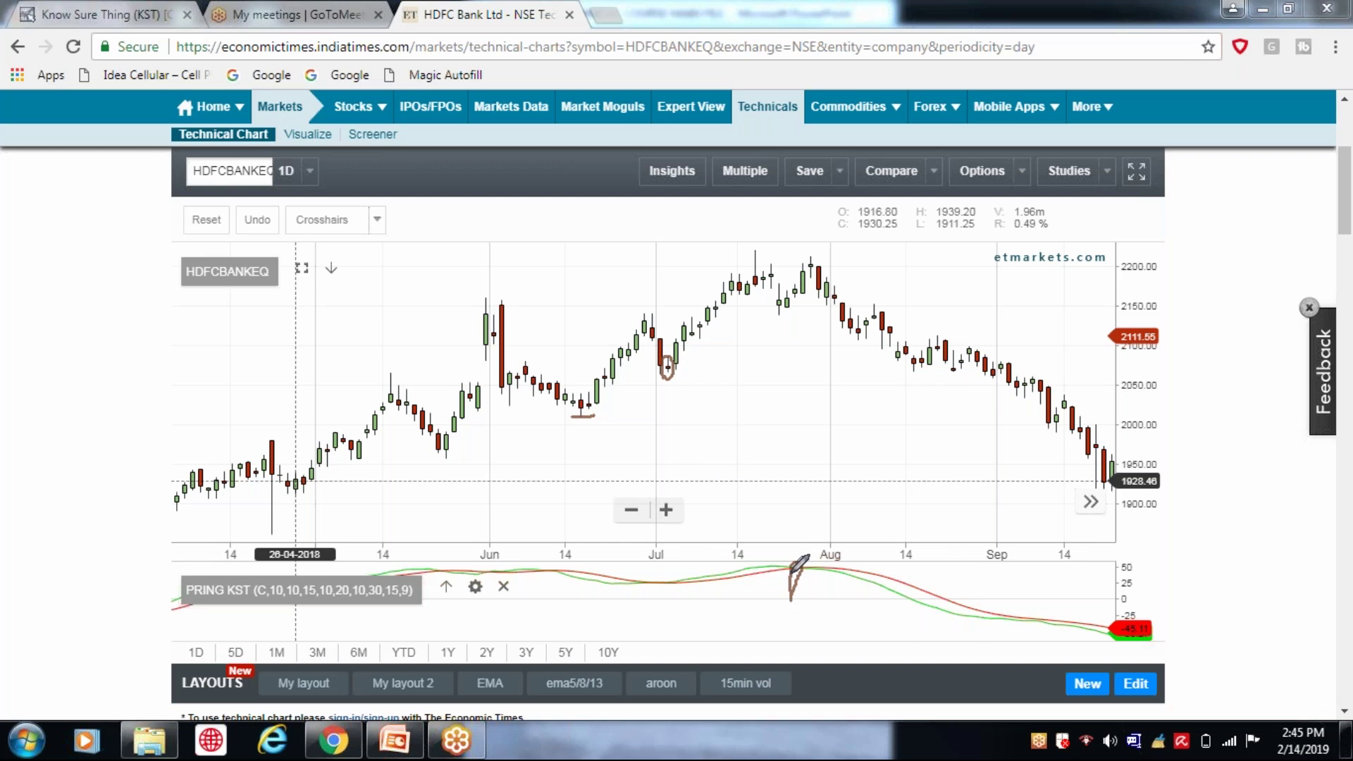
mouse_move(777, 312)
left_mouse_down()
mouse_move(787, 303)
mouse_move(777, 317)
left_mouse_up()
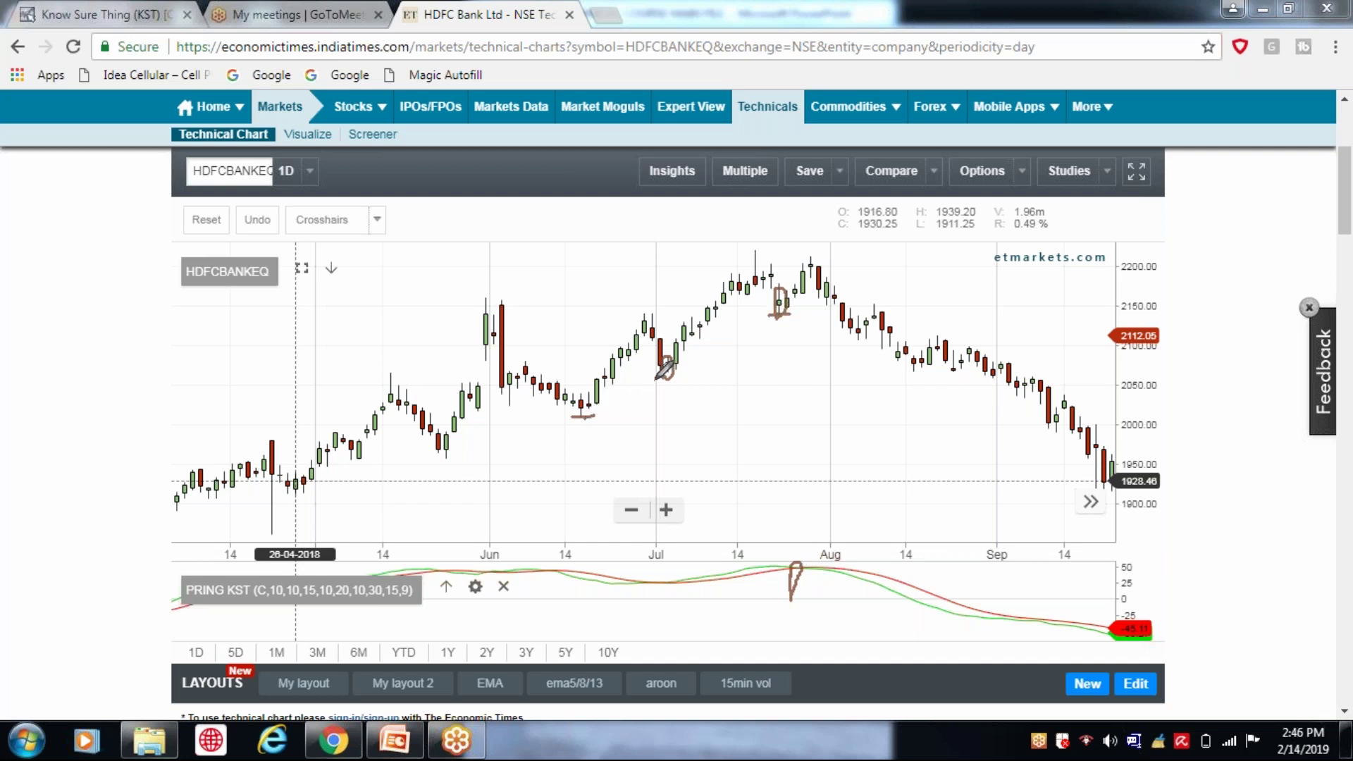
Step: Draw horizontal lines from the early-July and late-July lows across the following candles, and mark both lows again
left_click_drag(649, 379, 693, 371)
left_click_drag(662, 372, 980, 368)
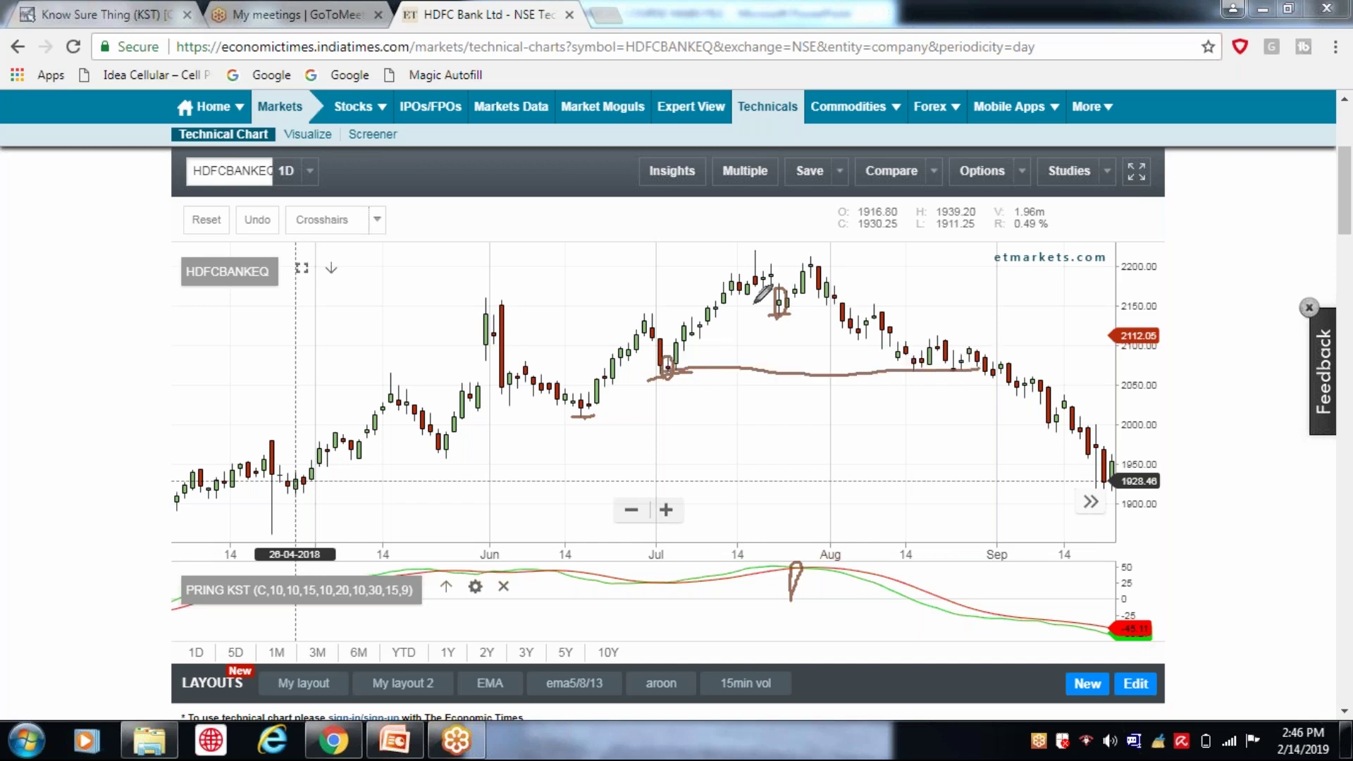
left_click_drag(750, 308, 916, 305)
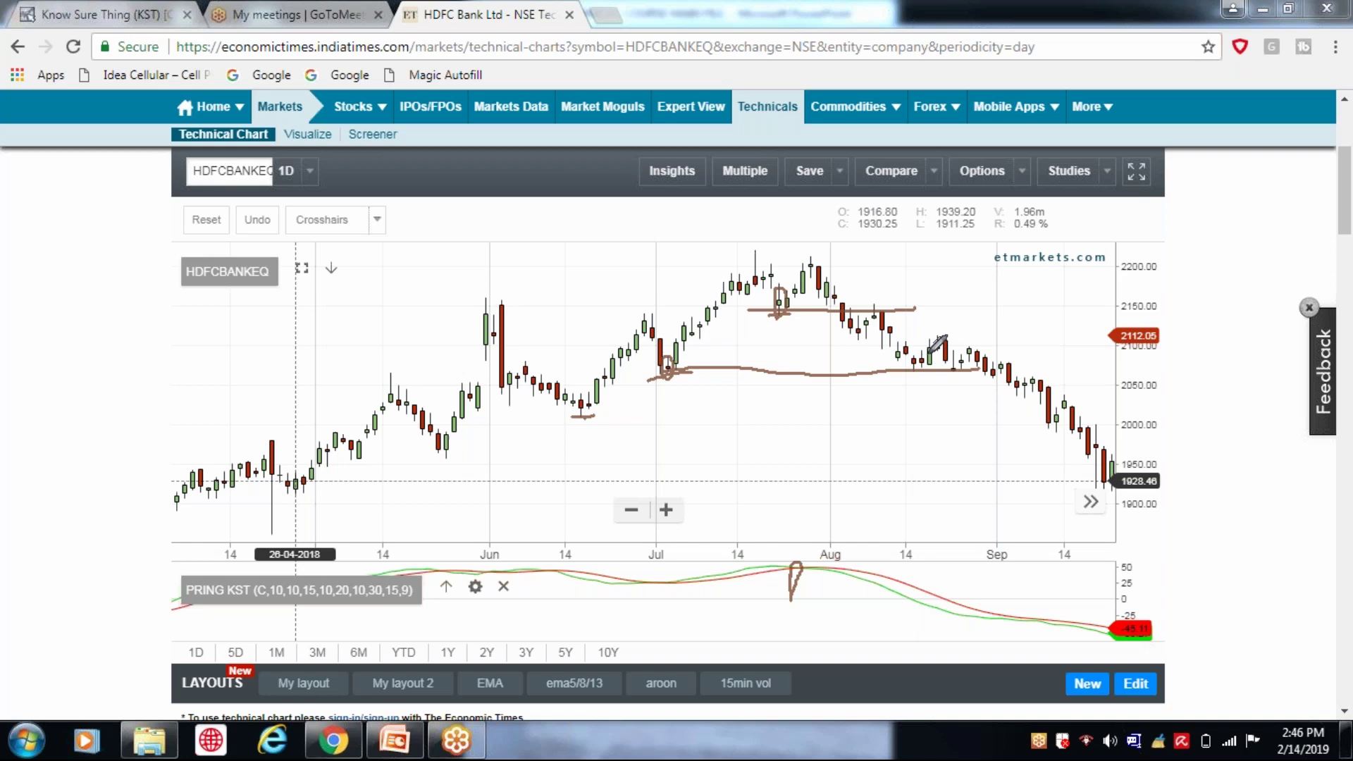
left_click_drag(648, 380, 666, 377)
left_click_drag(775, 303, 811, 270)
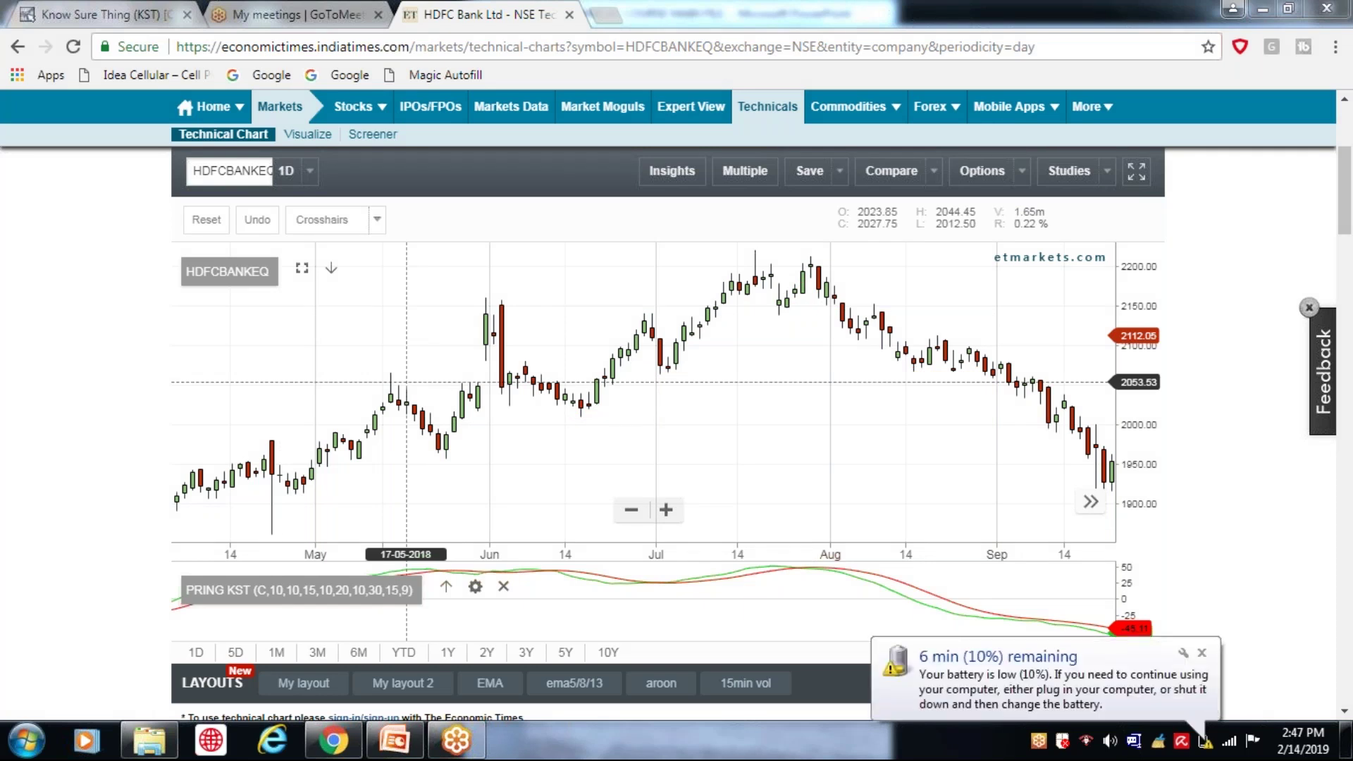
Step: Dismiss the low-battery notification
left_click(1202, 653)
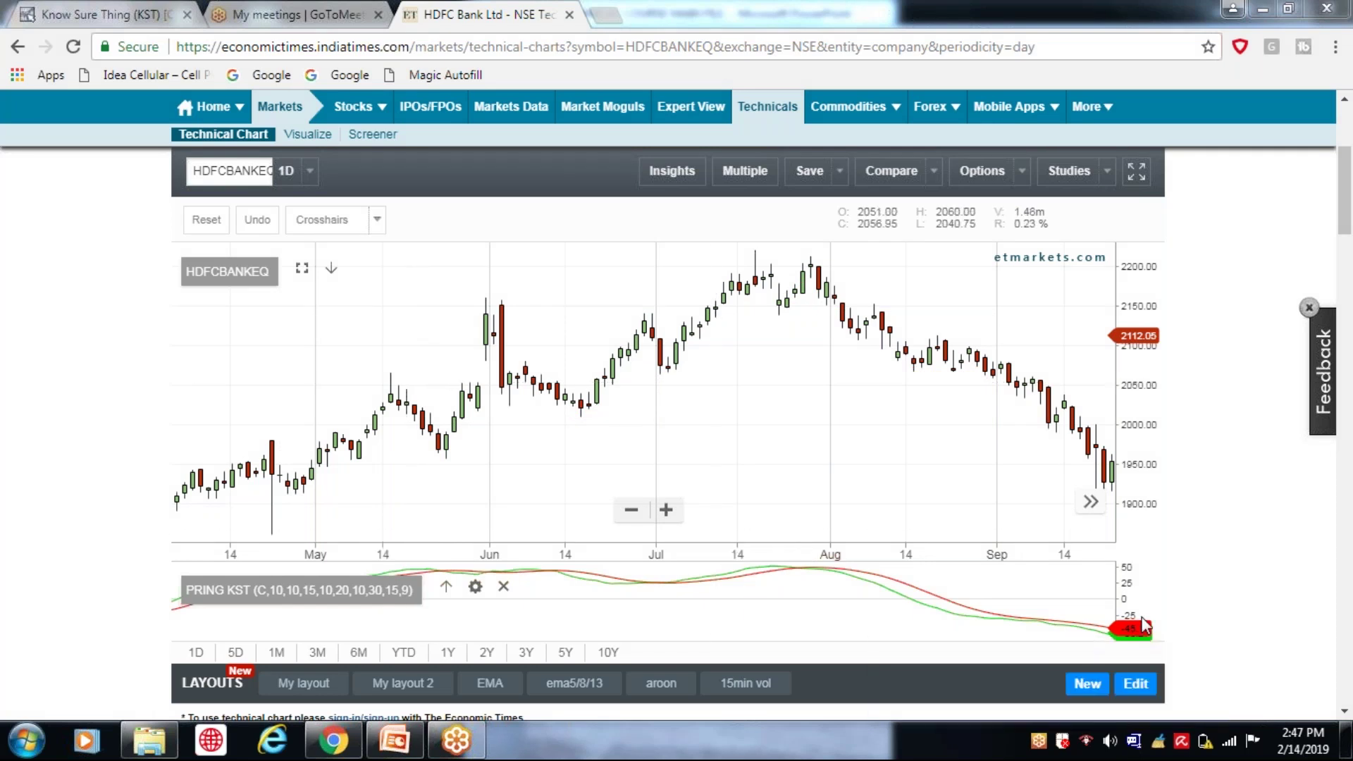